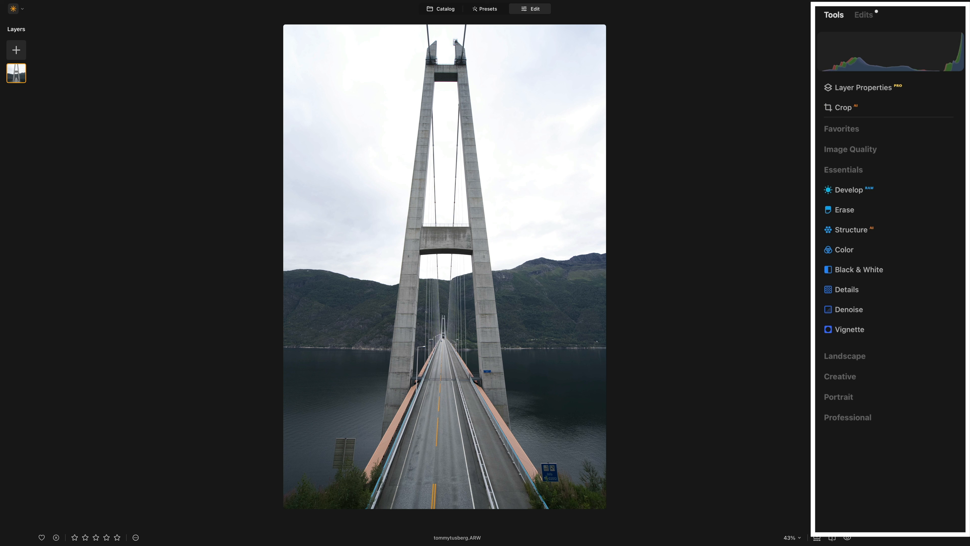
Open Develop for the bridge photo and collapse Light until Adjustments and Masking tabs show.
click(869, 190)
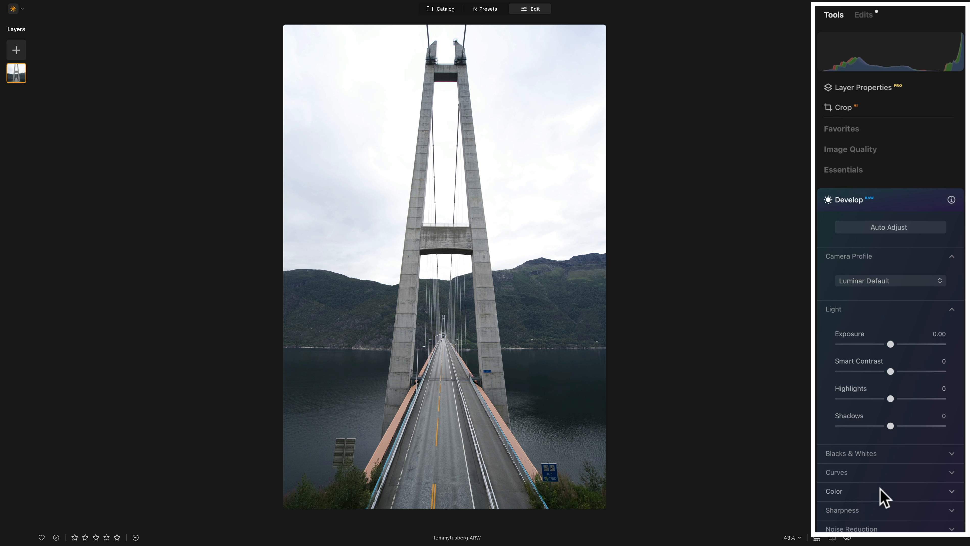
click(833, 309)
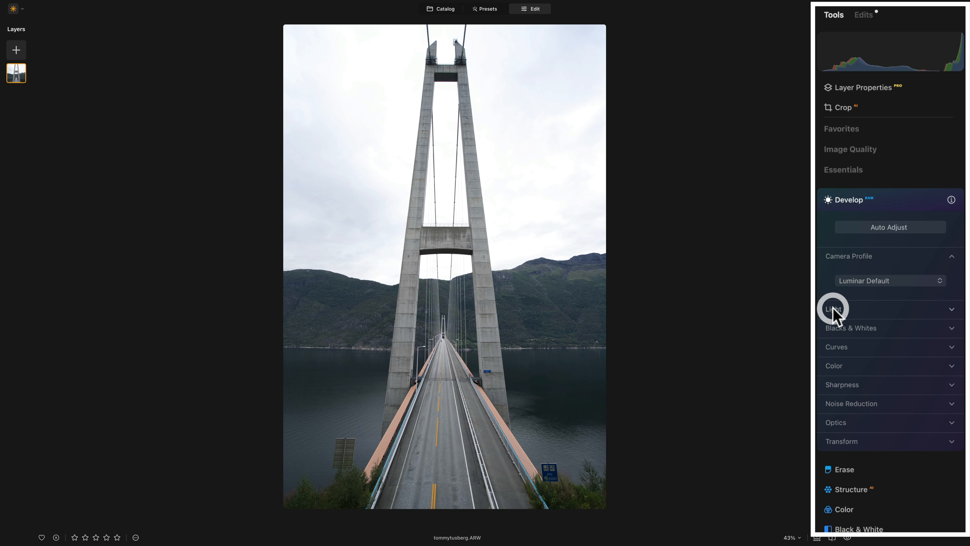
click(864, 255)
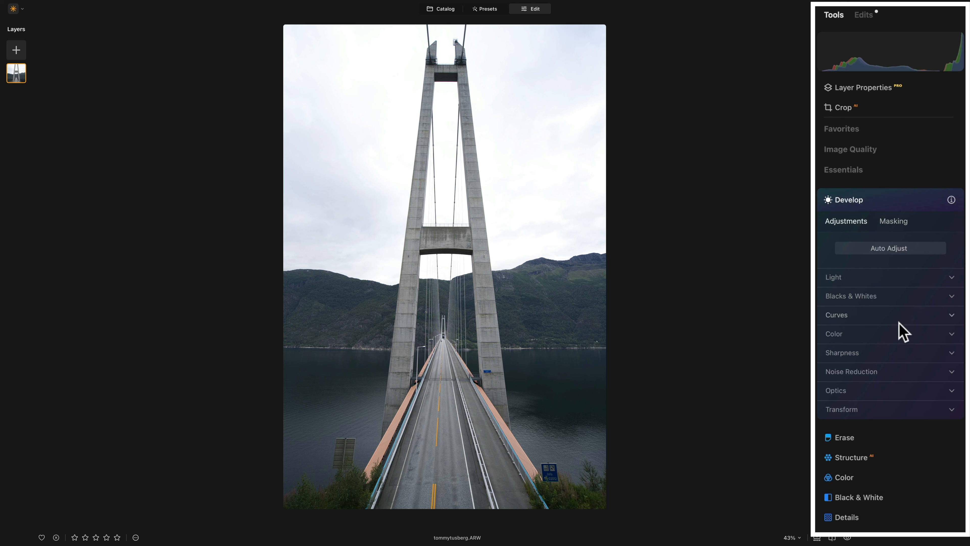
Raise Exposure to 0.76, then show the Edits list with the Develop entry collapsed.
click(923, 278)
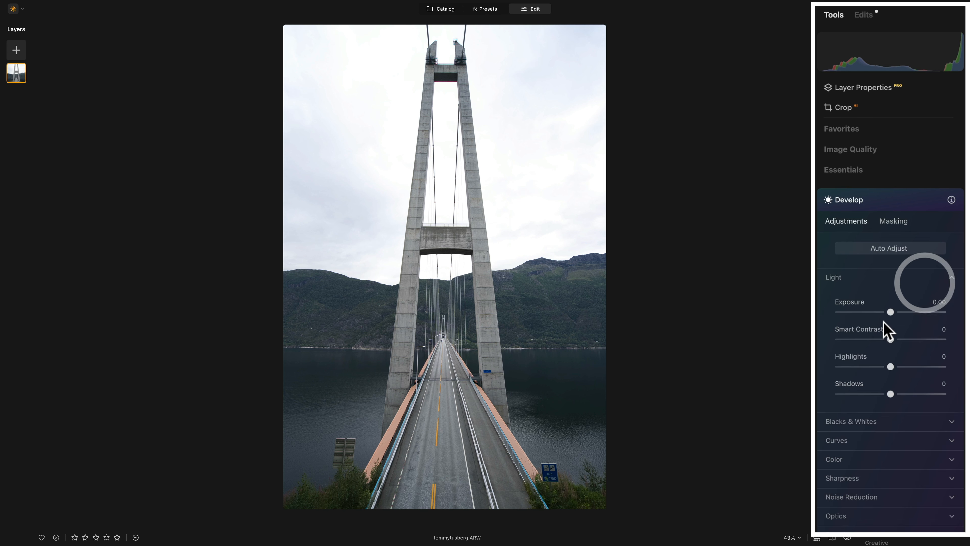
drag(890, 312, 897, 314)
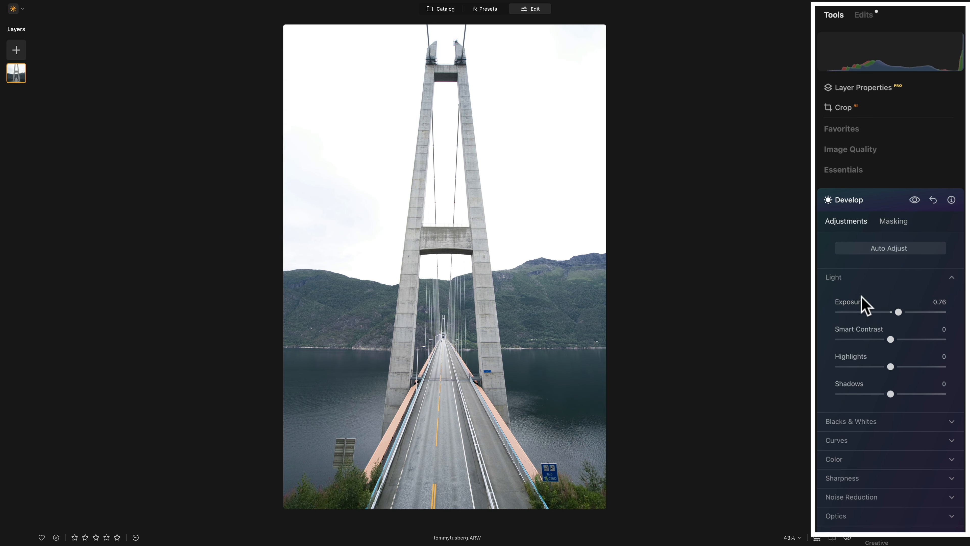
click(865, 203)
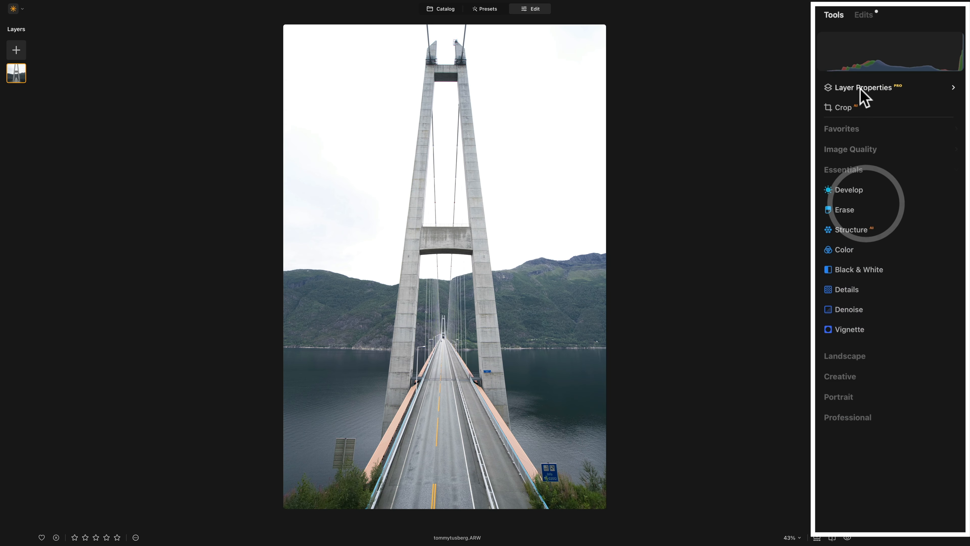
click(863, 15)
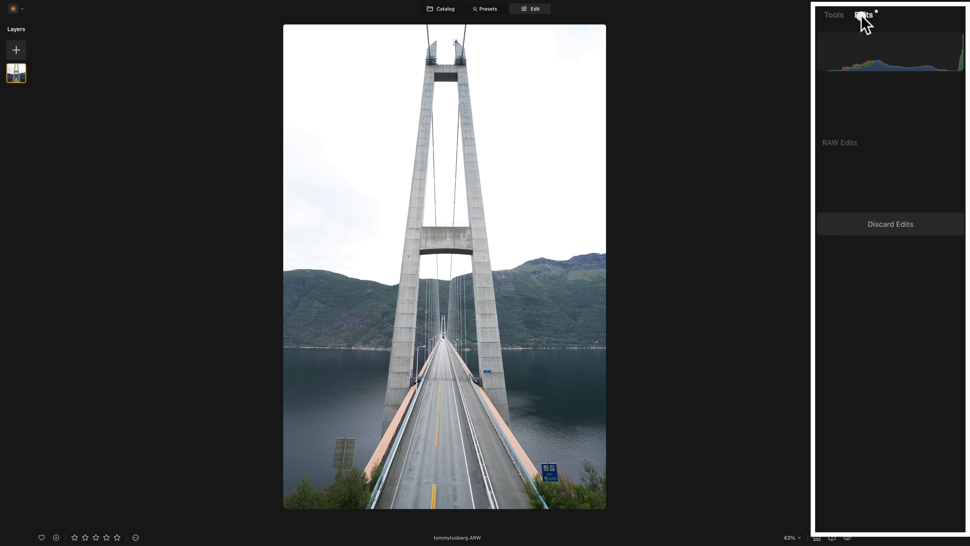
click(874, 91)
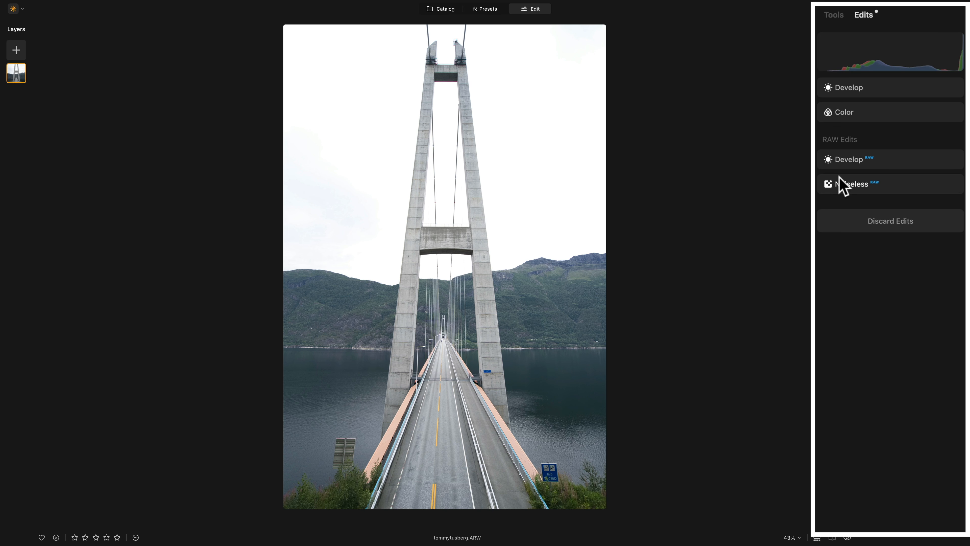
Expand the RAW Develop edit and keep its Camera Profile at Luminar Default.
click(848, 162)
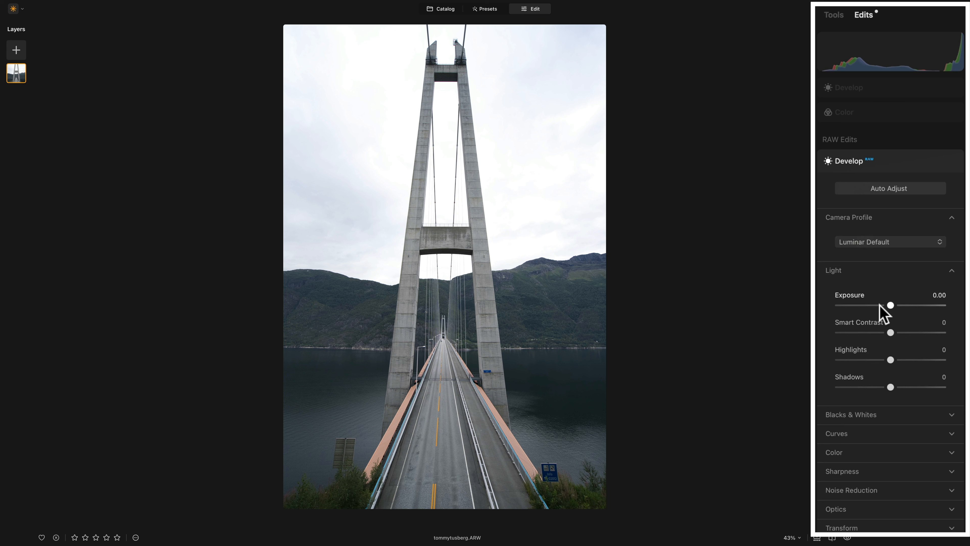
click(854, 272)
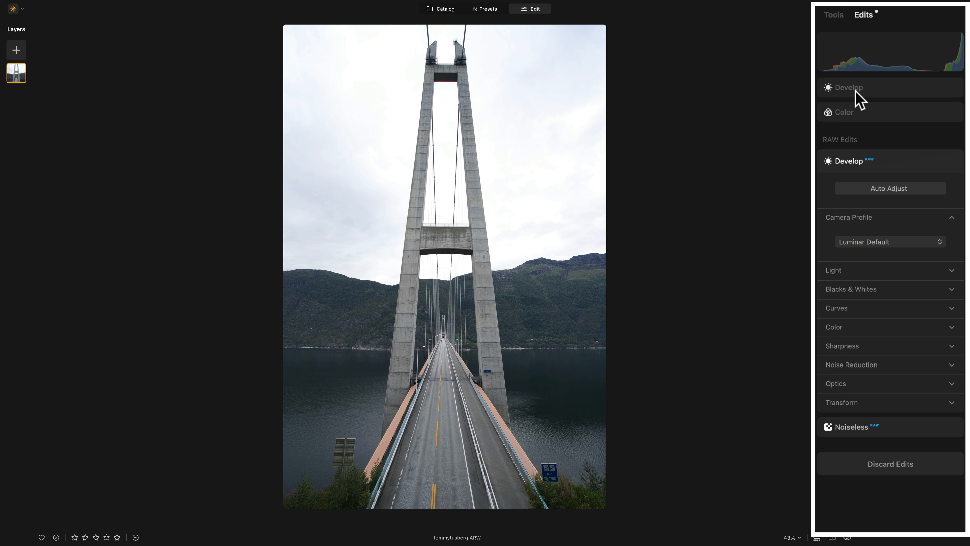
click(866, 247)
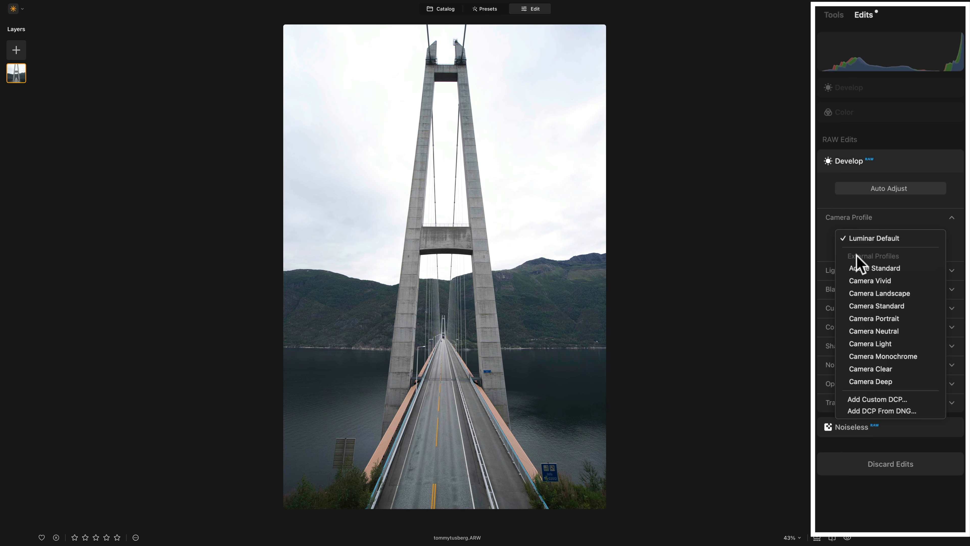
click(860, 240)
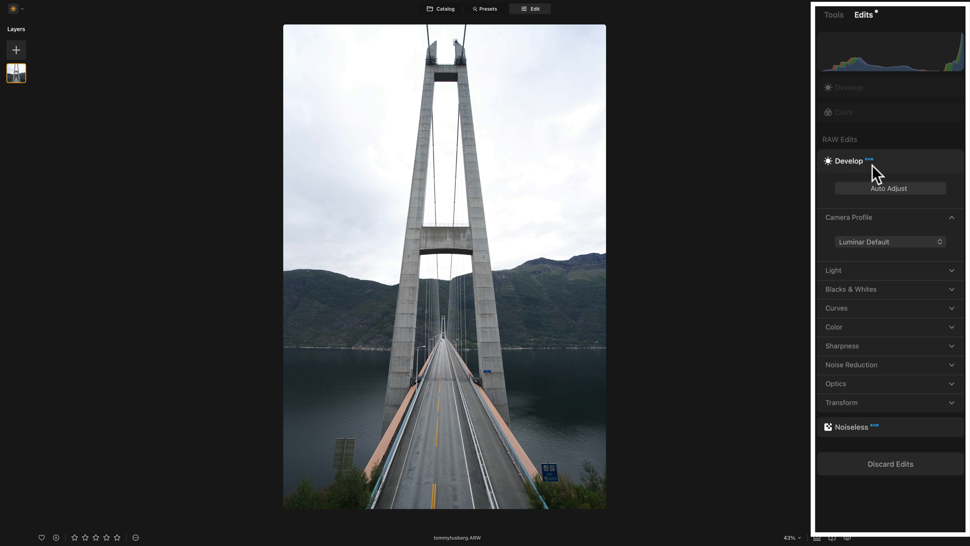
Set the RAW white balance to a custom Temperature of 5714.
click(860, 217)
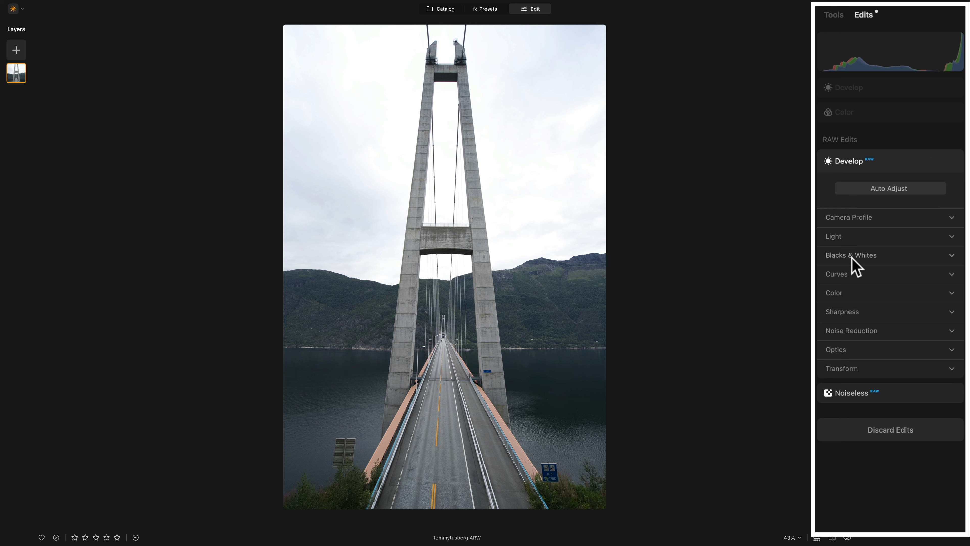
click(861, 297)
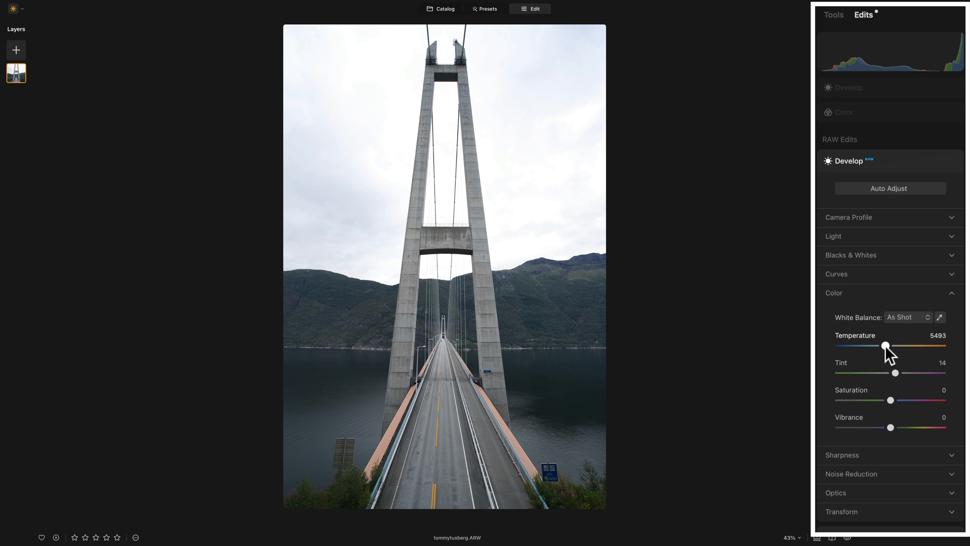
drag(885, 345, 890, 346)
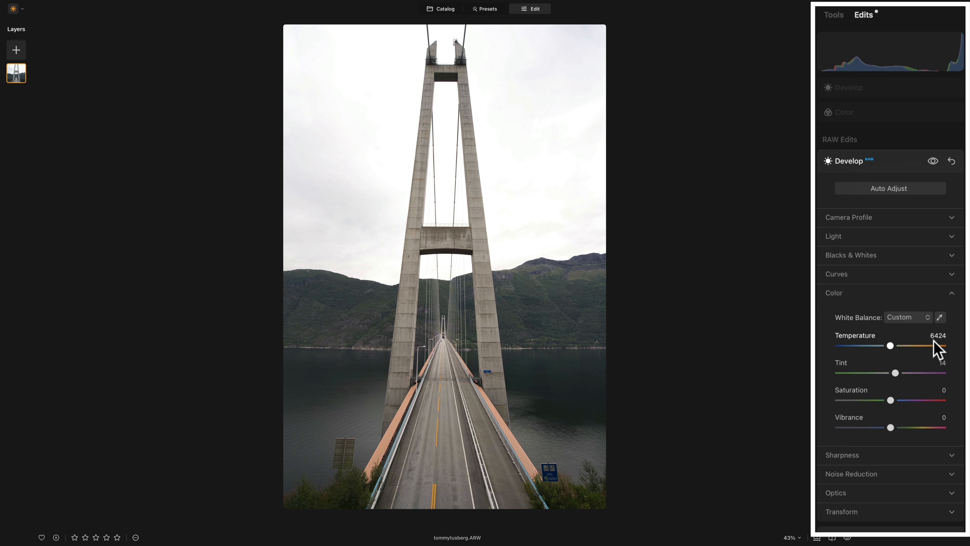
drag(890, 346, 886, 346)
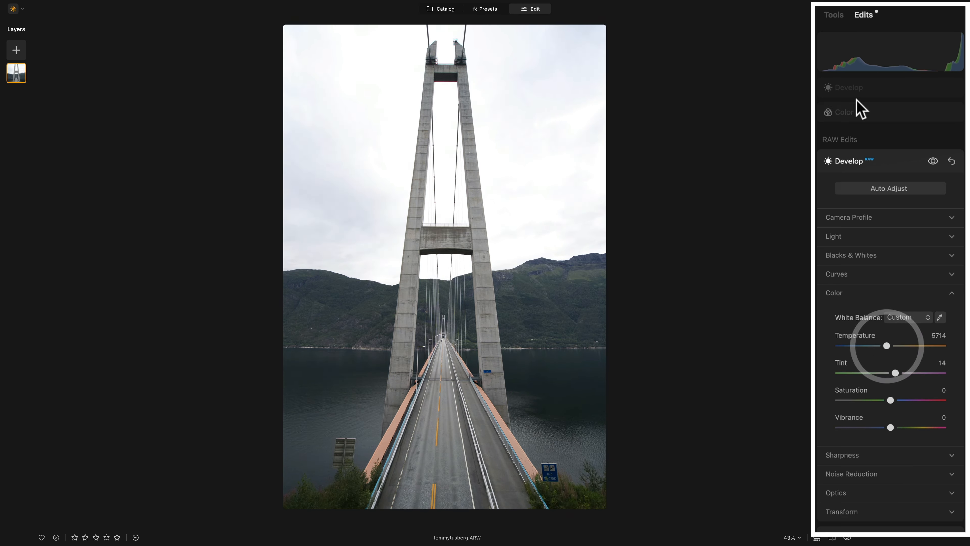
click(851, 294)
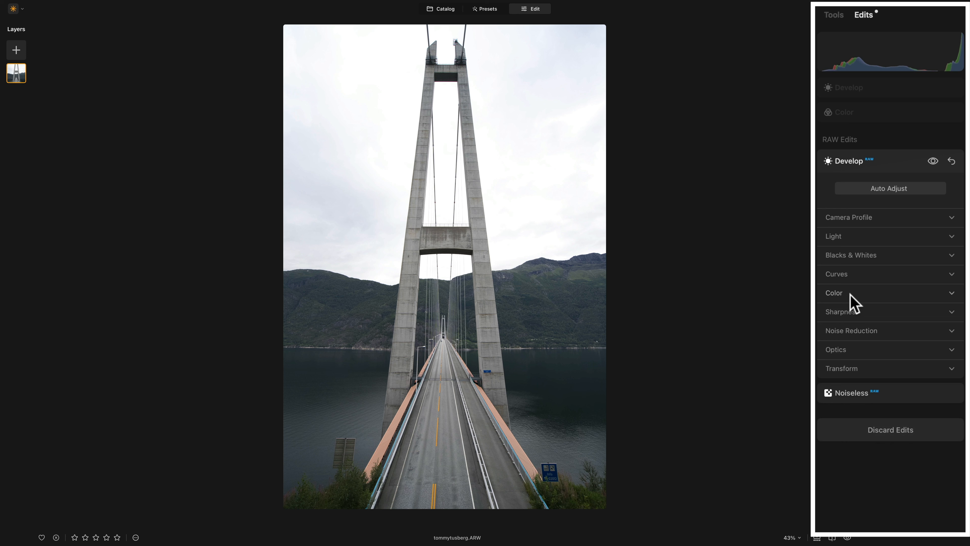
Enable Auto Distortion Corrections in RAW Develop Optics, leaving chromatic aberration off, then collapse Optics.
click(849, 359)
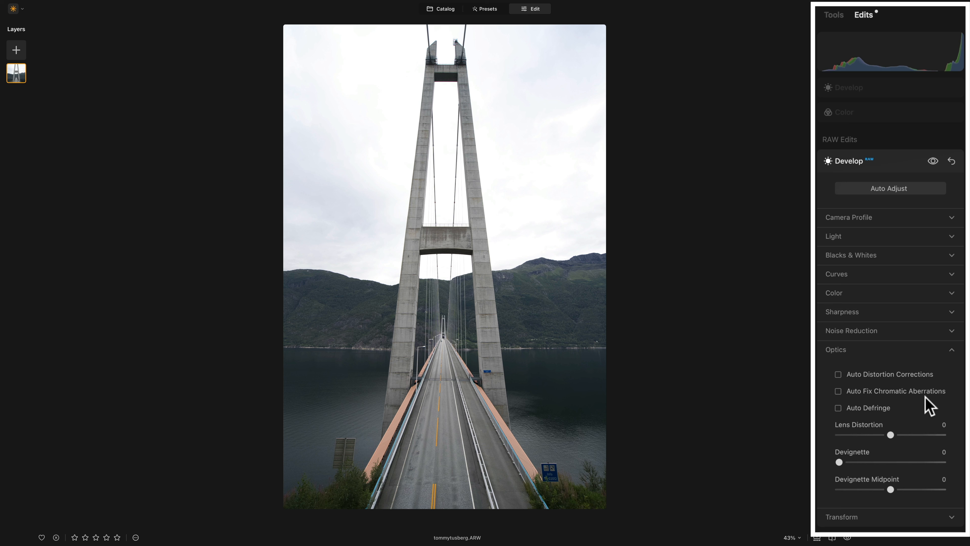
click(838, 391)
click(838, 375)
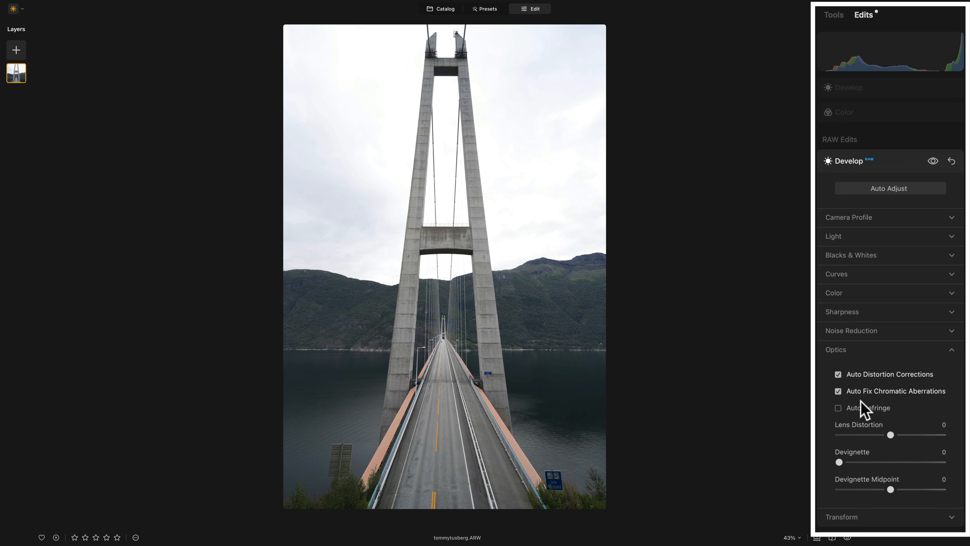
click(838, 374)
click(838, 392)
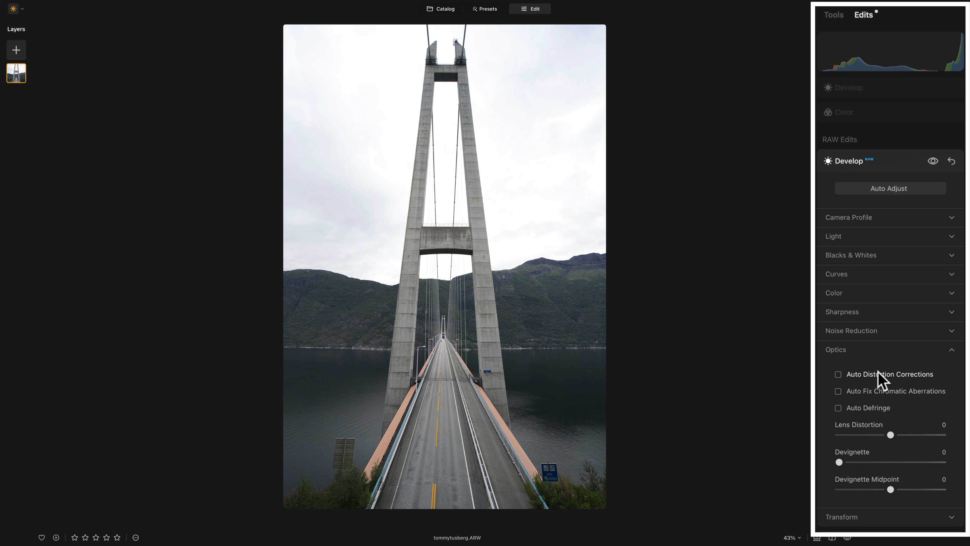
click(838, 374)
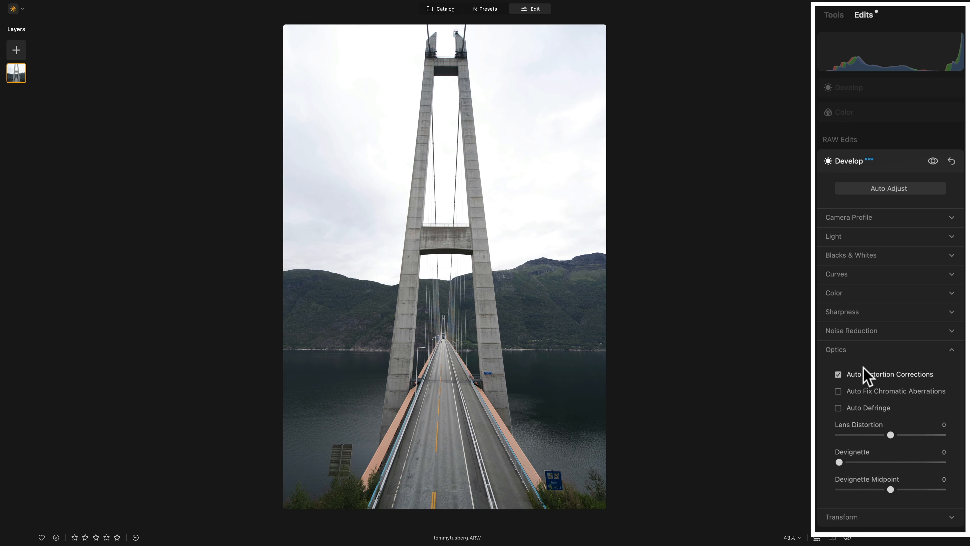
click(861, 350)
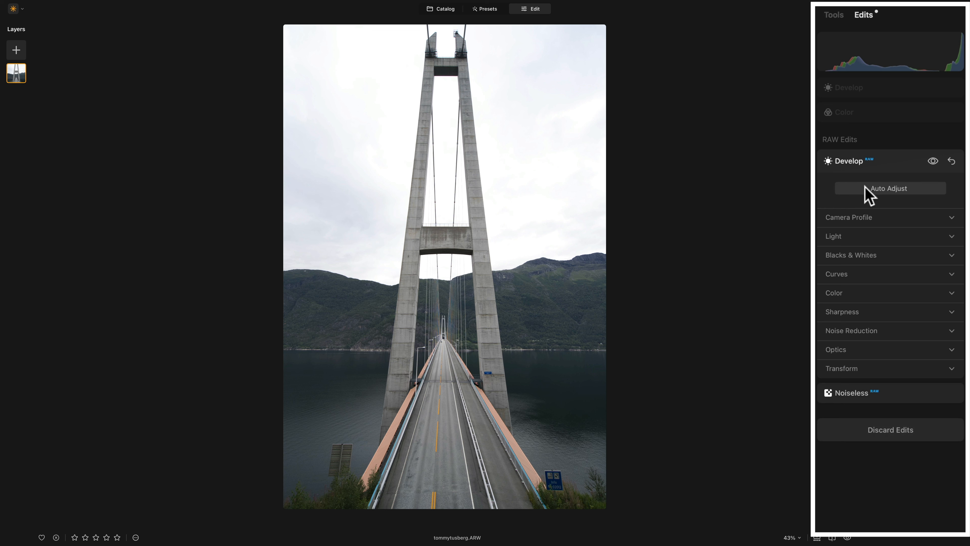
Expand the regular Develop edit, briefly compare with RAW Develop, and return to Develop.
click(852, 90)
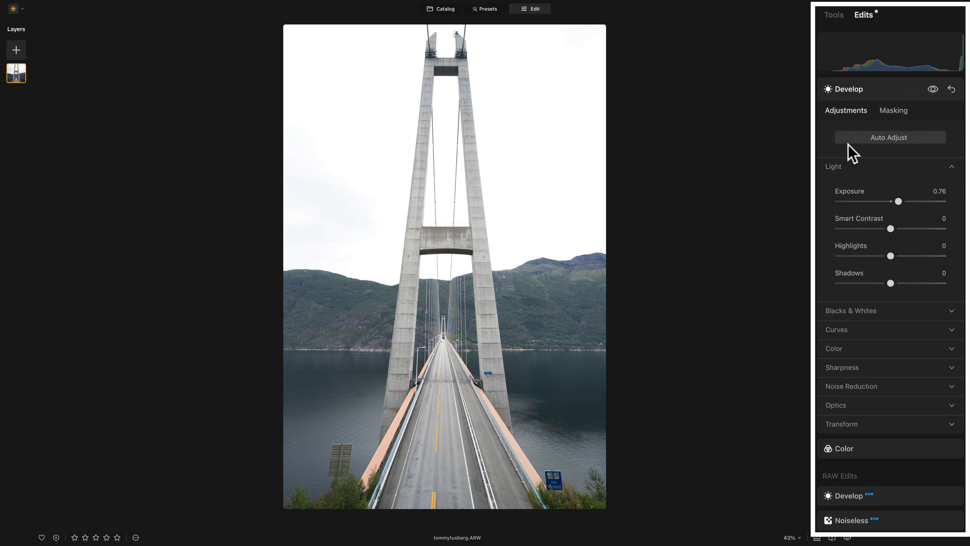
click(851, 168)
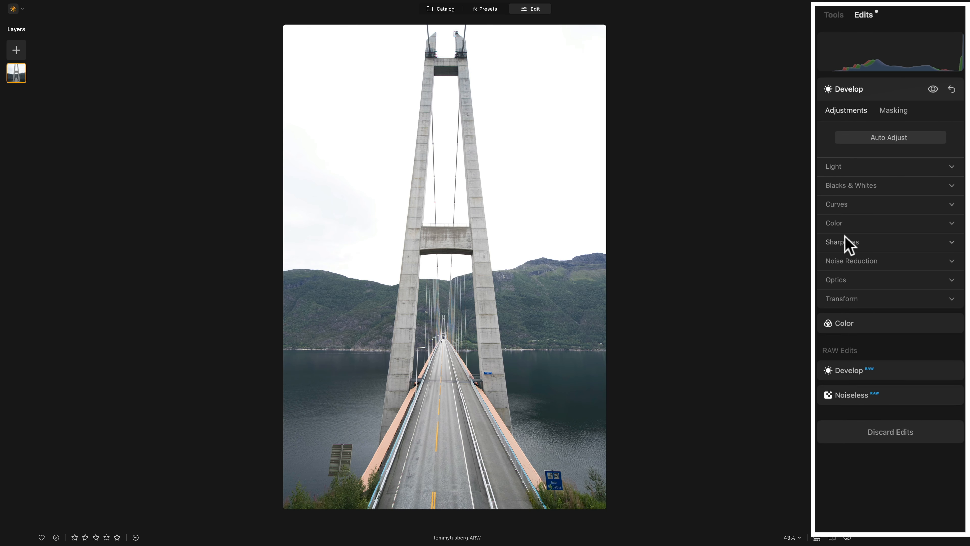
click(867, 370)
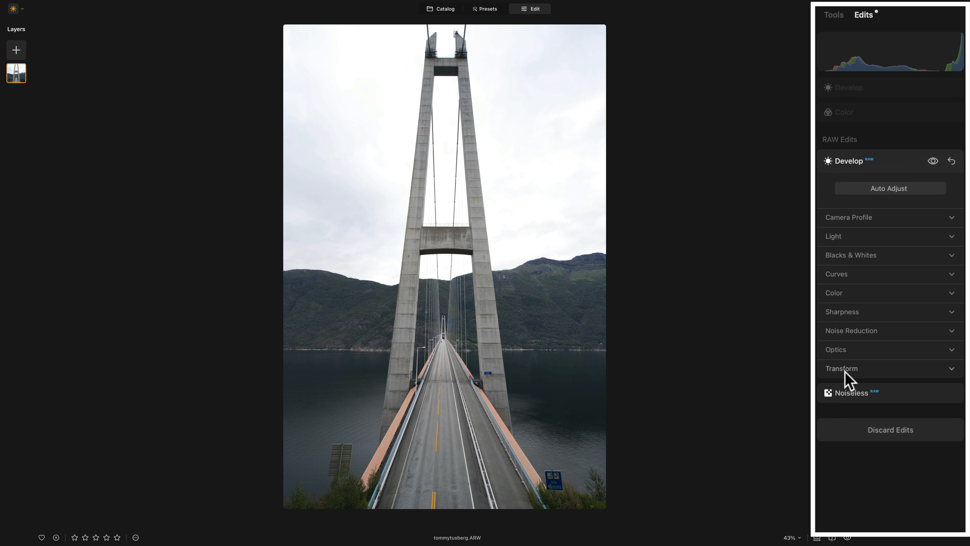
click(860, 87)
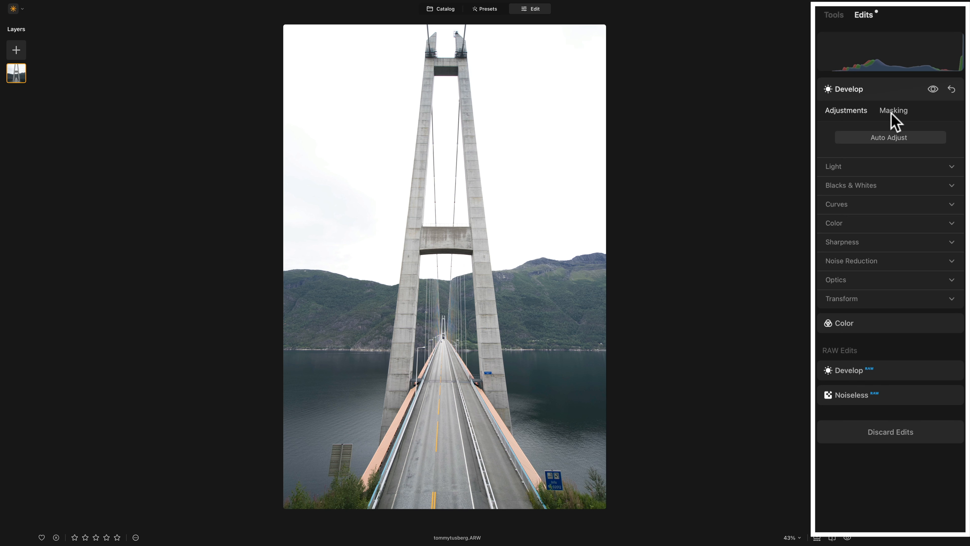
click(854, 368)
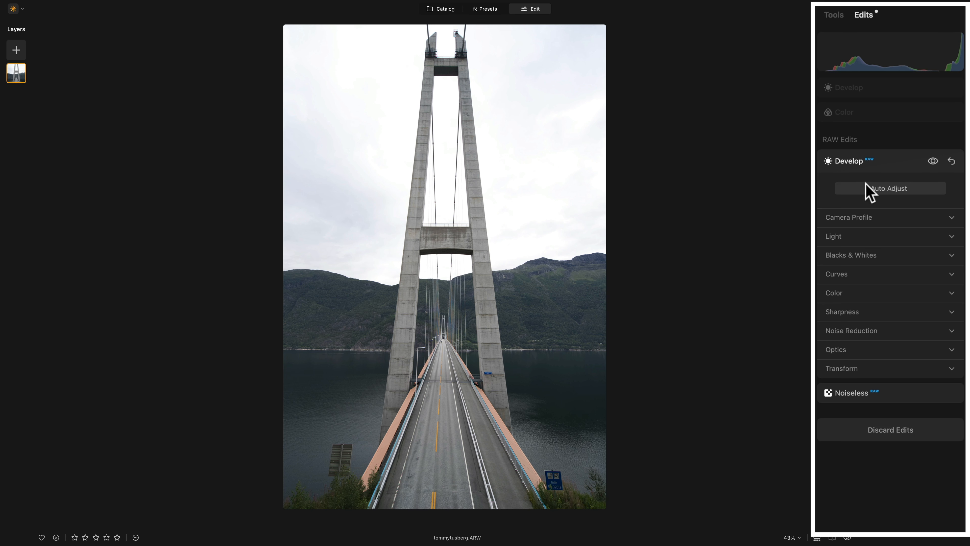
click(850, 89)
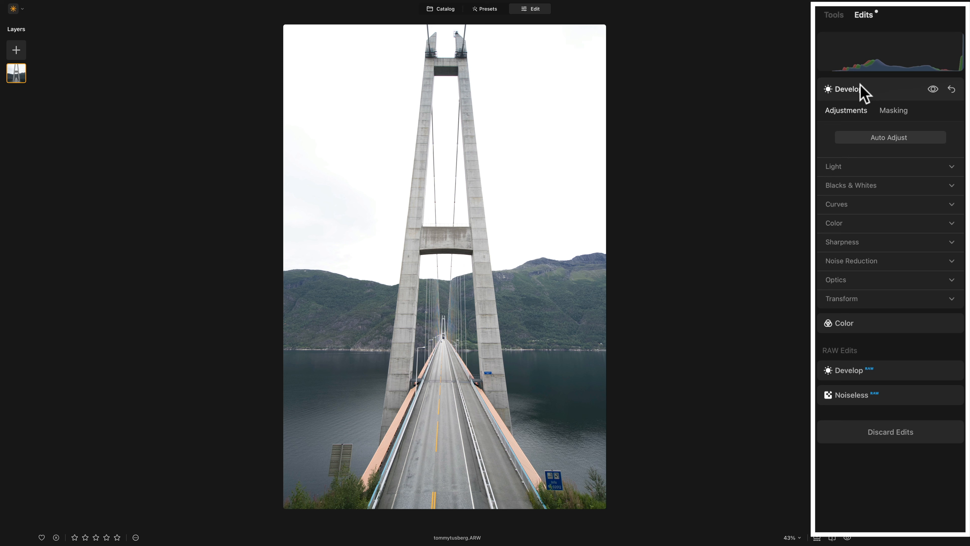
Inspect Develop's Color section and Temperature slider, leaving white balance at As Shot.
click(838, 224)
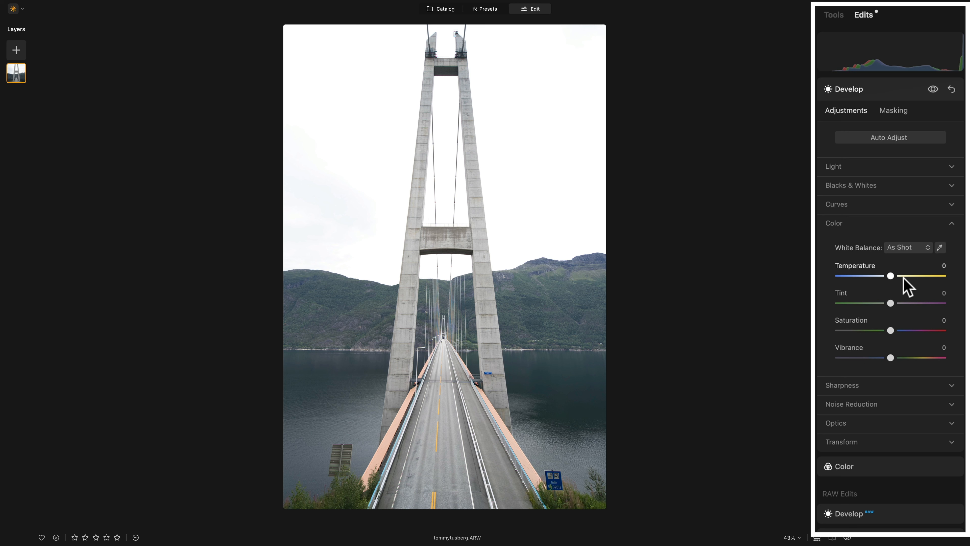
drag(890, 276, 894, 277)
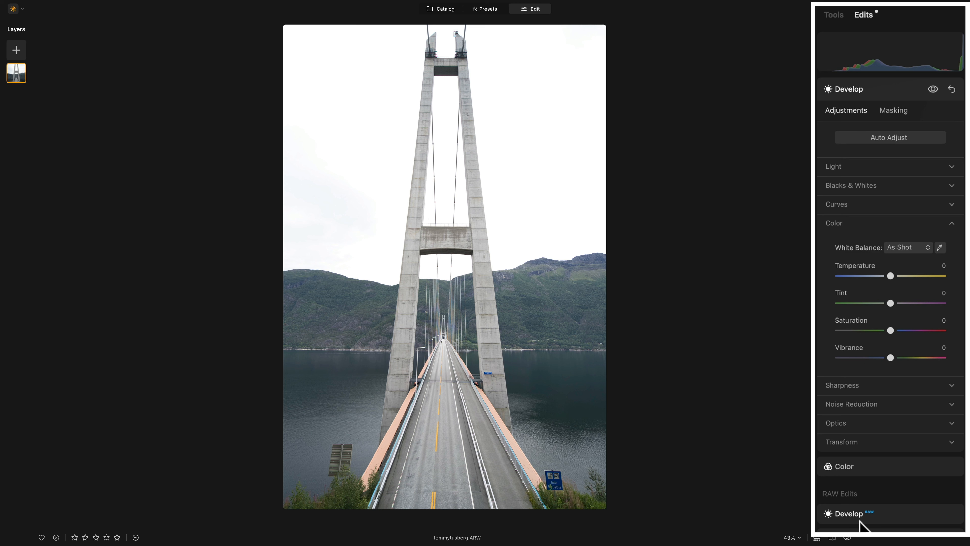
click(846, 223)
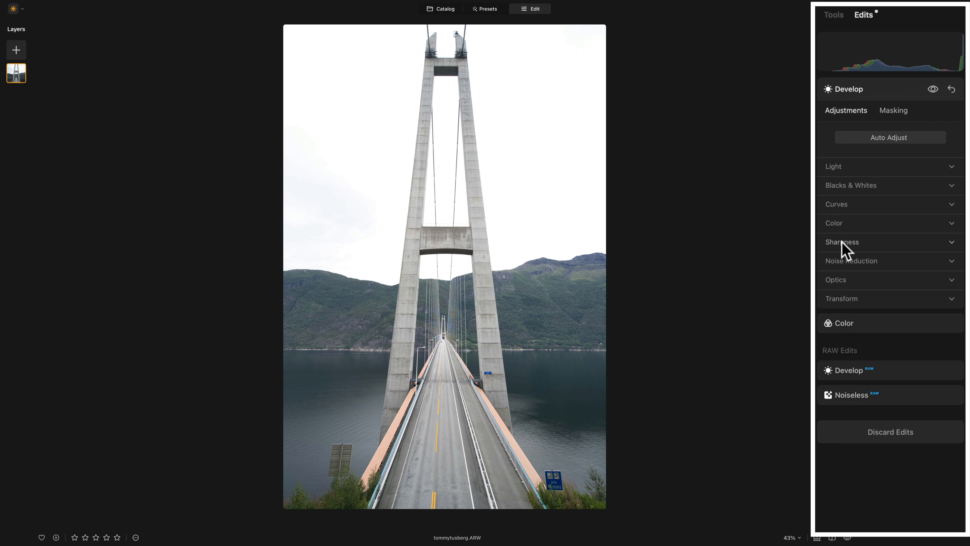
Expand the Optics section to inspect its lens corrections, then fold it away.
click(840, 280)
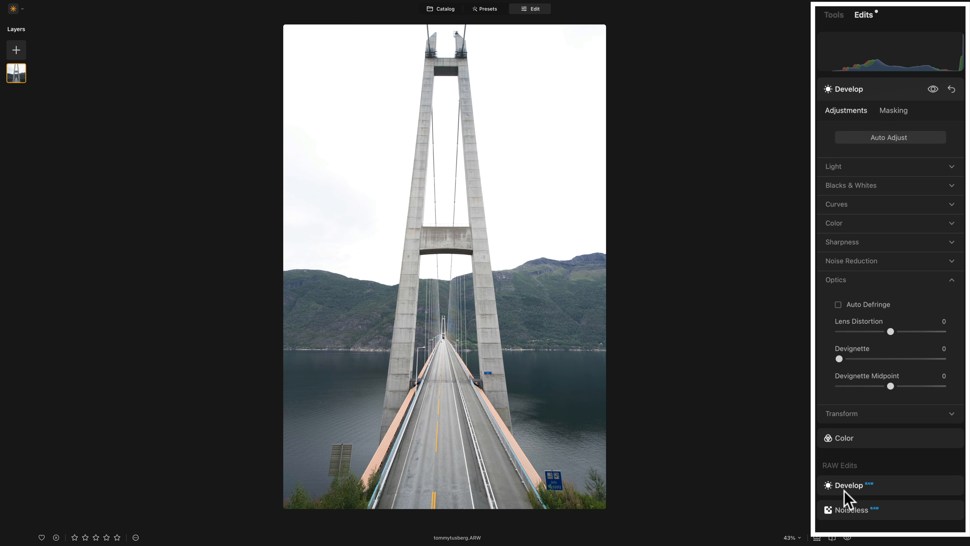
click(864, 282)
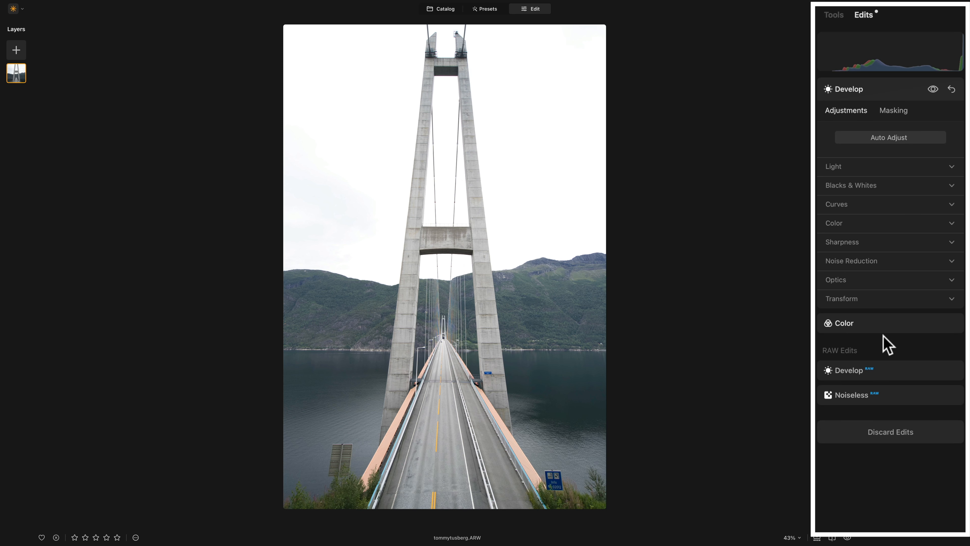
click(875, 375)
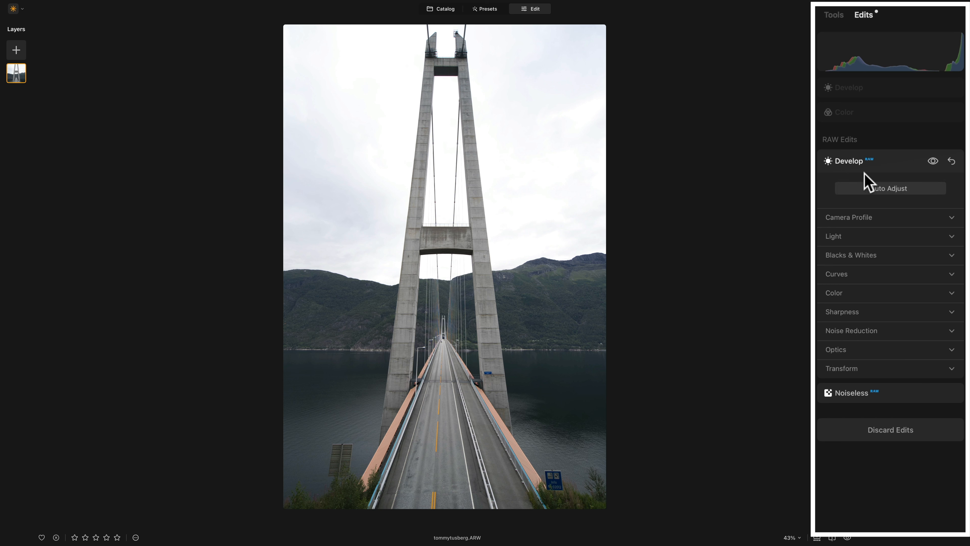
click(871, 90)
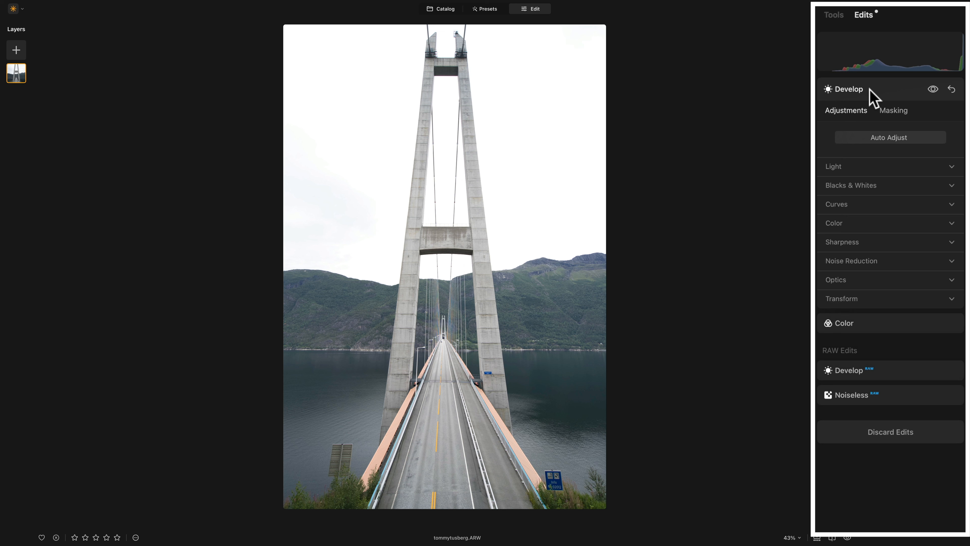
Revert the bridge photo to Original from the bottom bar's '...' menu.
click(136, 538)
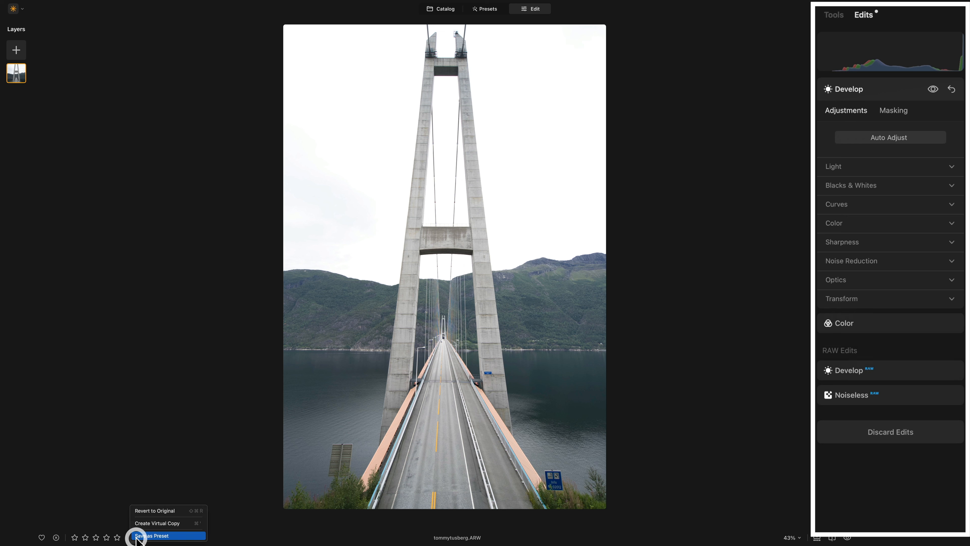
click(174, 511)
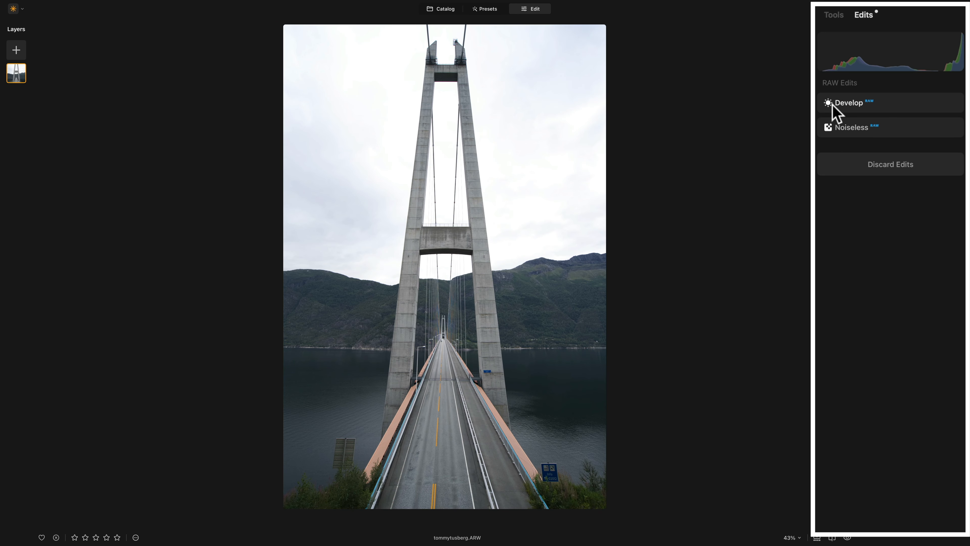
Set the RAW Develop Camera Profile to Camera Landscape.
click(858, 102)
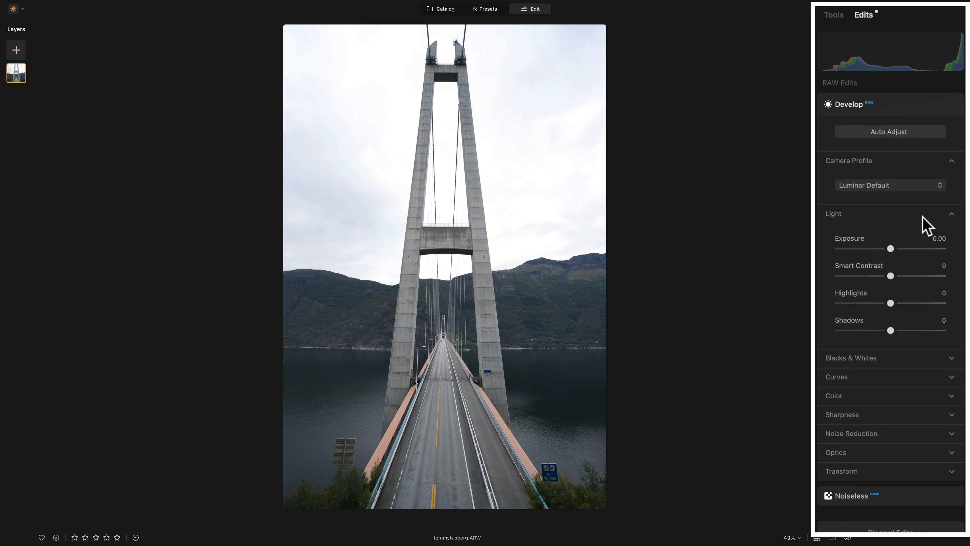
click(893, 185)
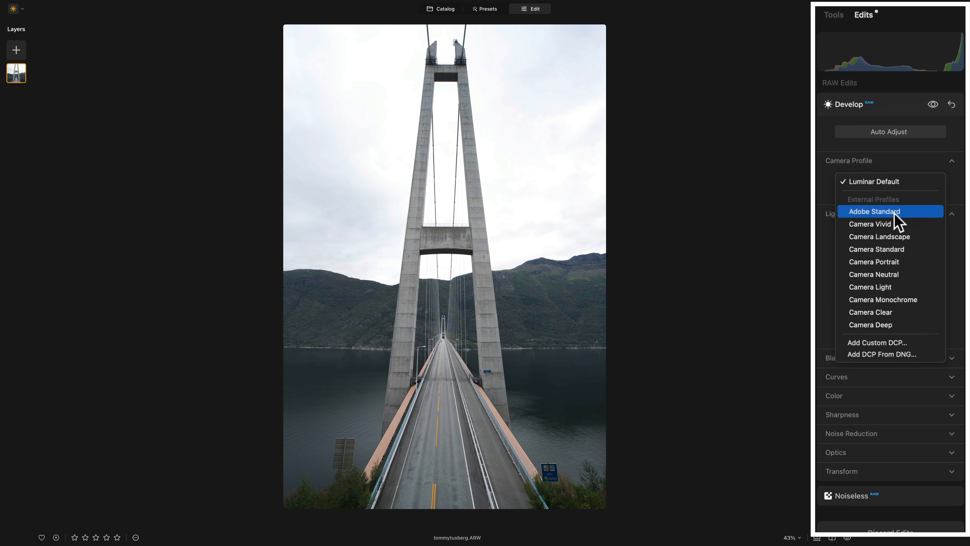
click(894, 241)
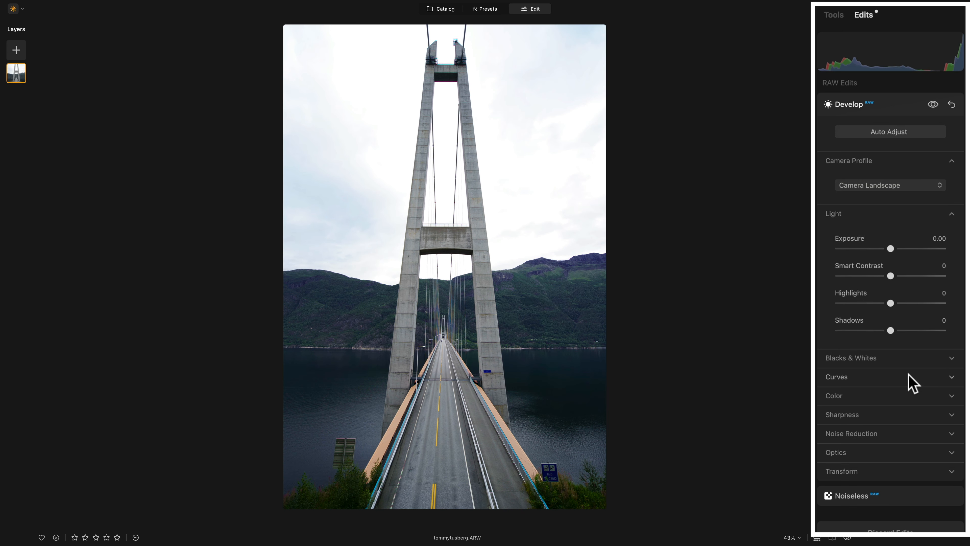
Set Smart Contrast to 27, Shadows to -17 and Highlights to -84, then check before/after.
drag(888, 274, 905, 277)
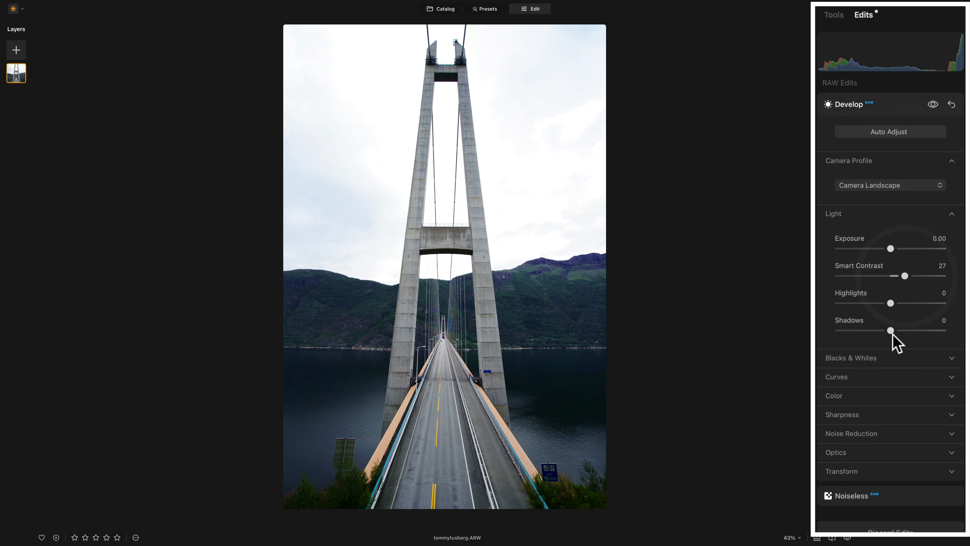
drag(891, 330, 882, 331)
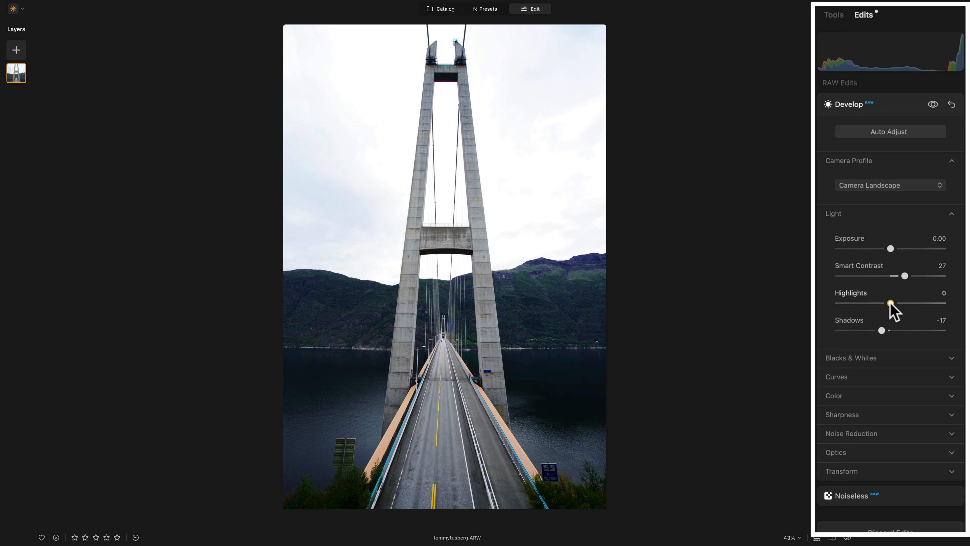
drag(890, 303, 846, 303)
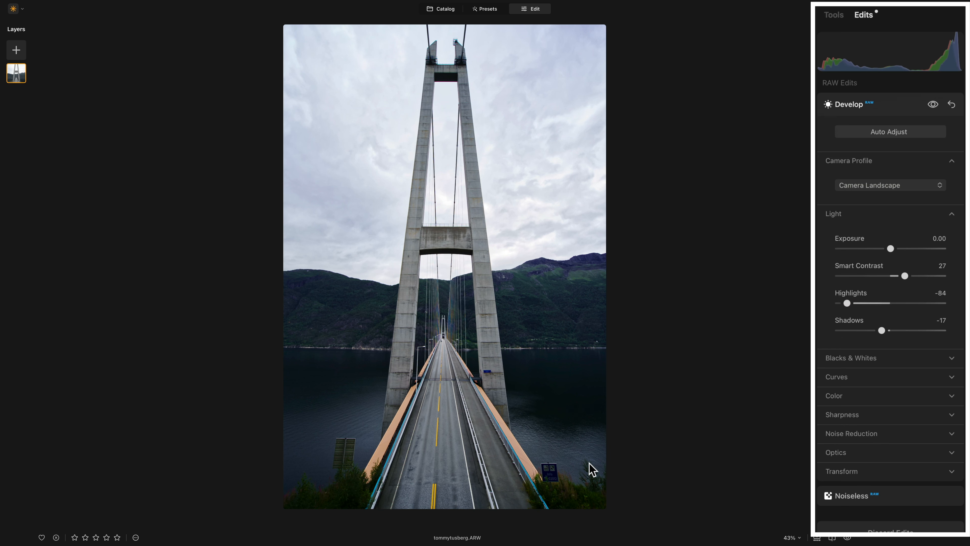
key(backslash)
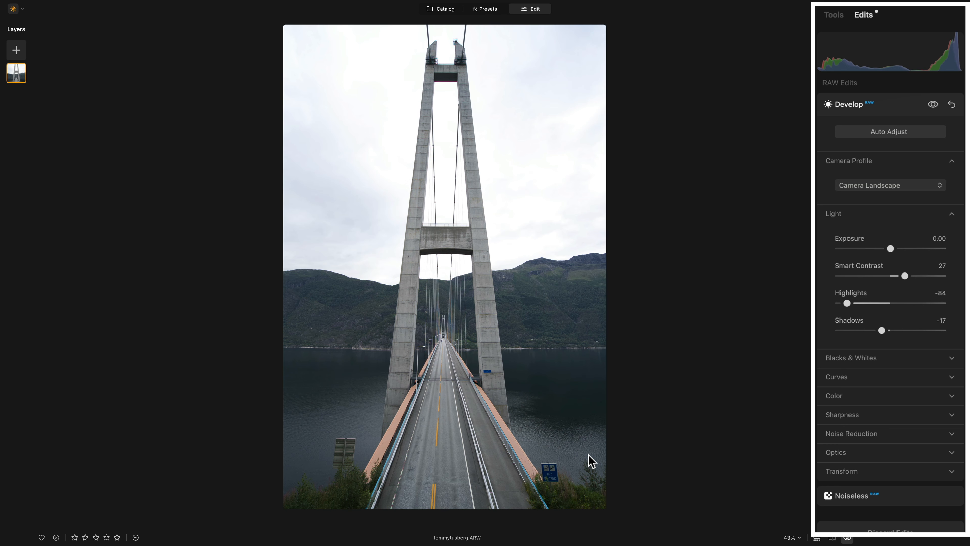
key(backslash)
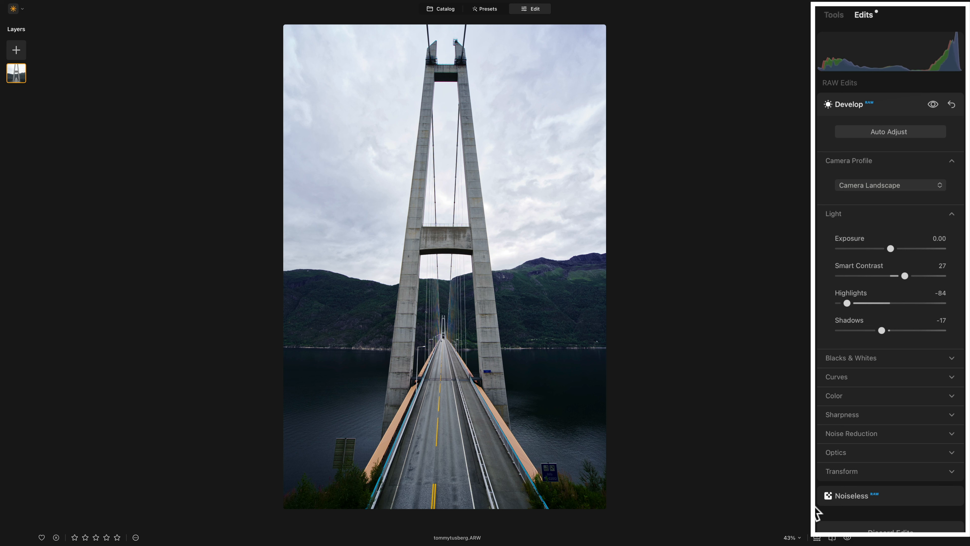
click(836, 215)
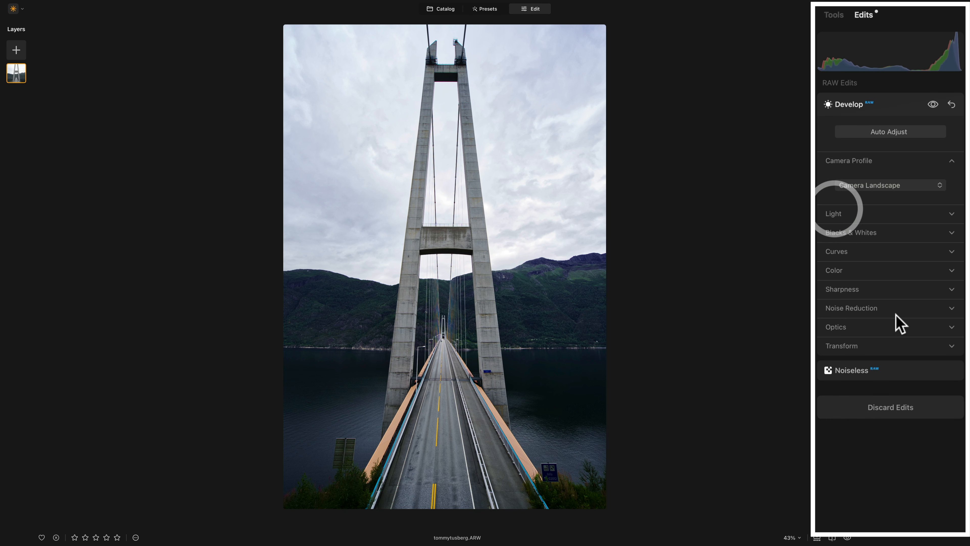
Enable Auto Distortion Corrections in the Optics section.
click(838, 328)
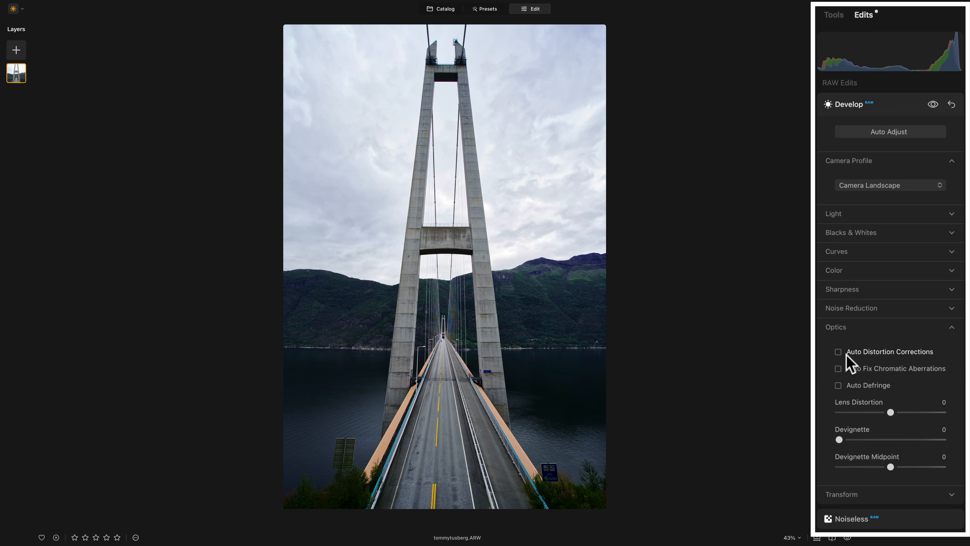
click(838, 352)
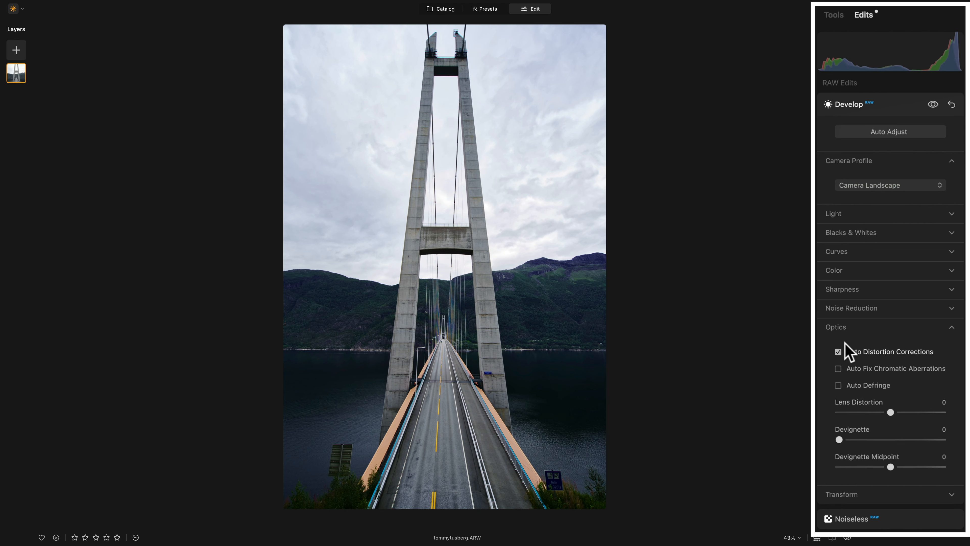
click(843, 327)
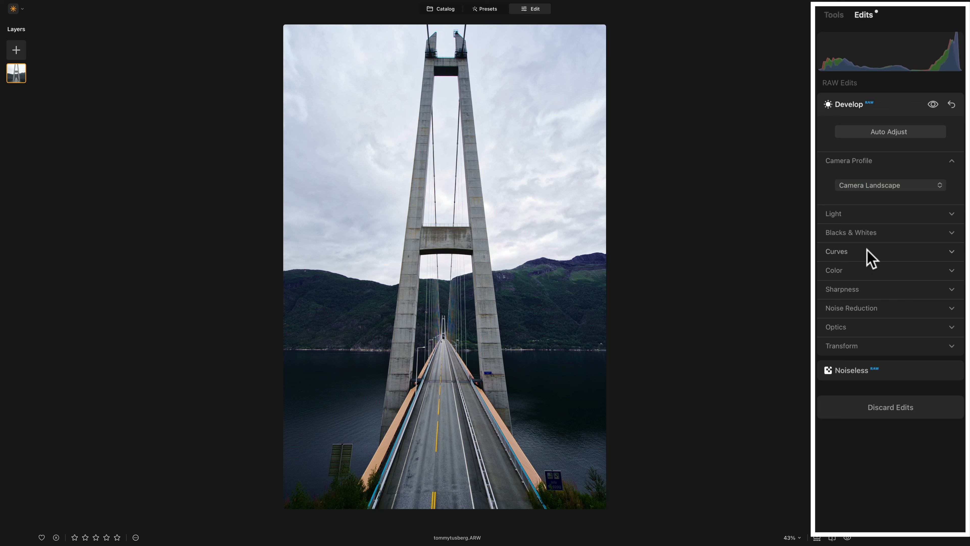
Turn on the shadow and highlight clipping warnings and lower Whites to -21.
click(873, 234)
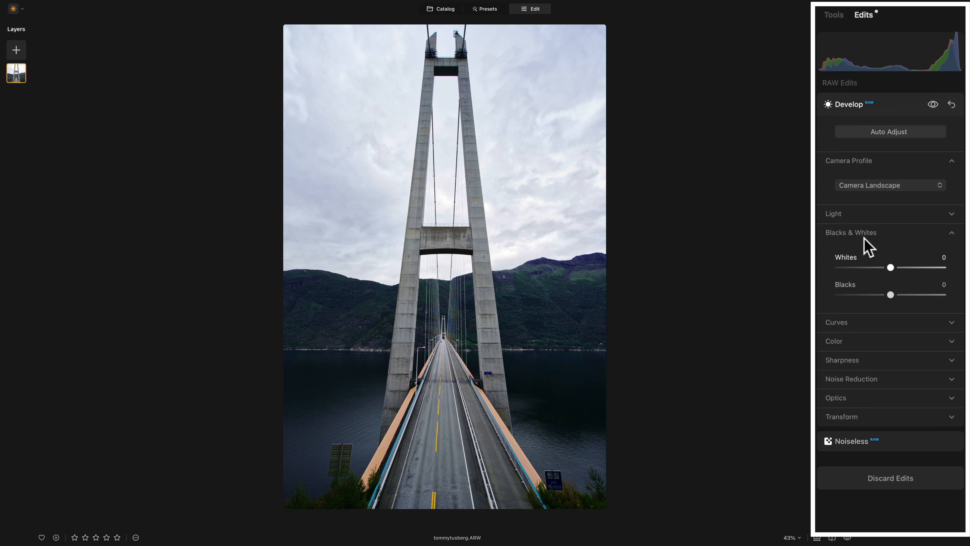
mouse_move(851, 60)
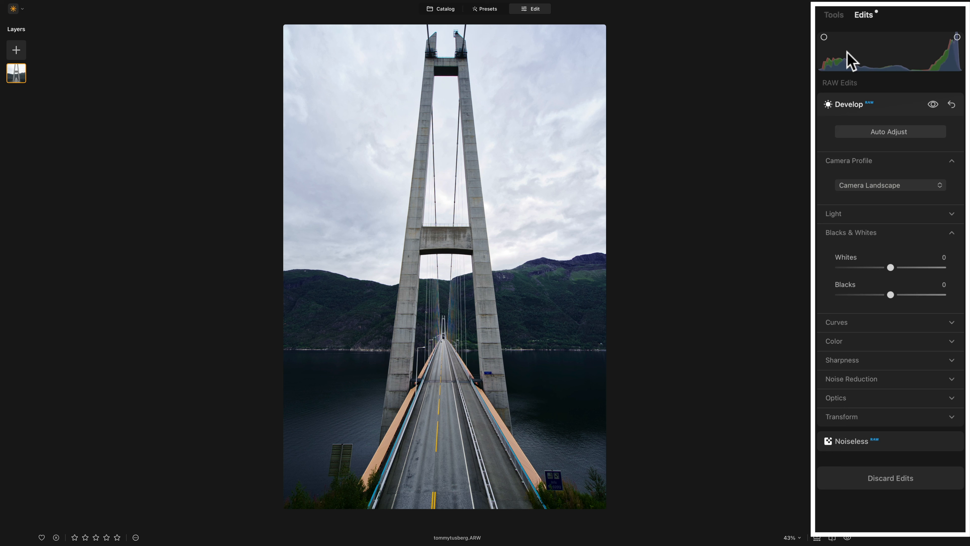
click(824, 37)
scroll(477, 386, up, 5)
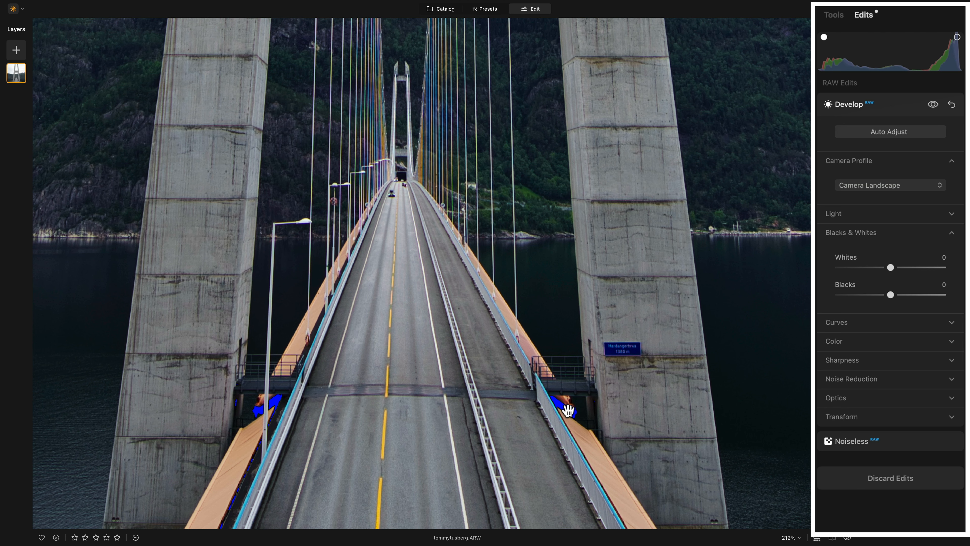
click(568, 410)
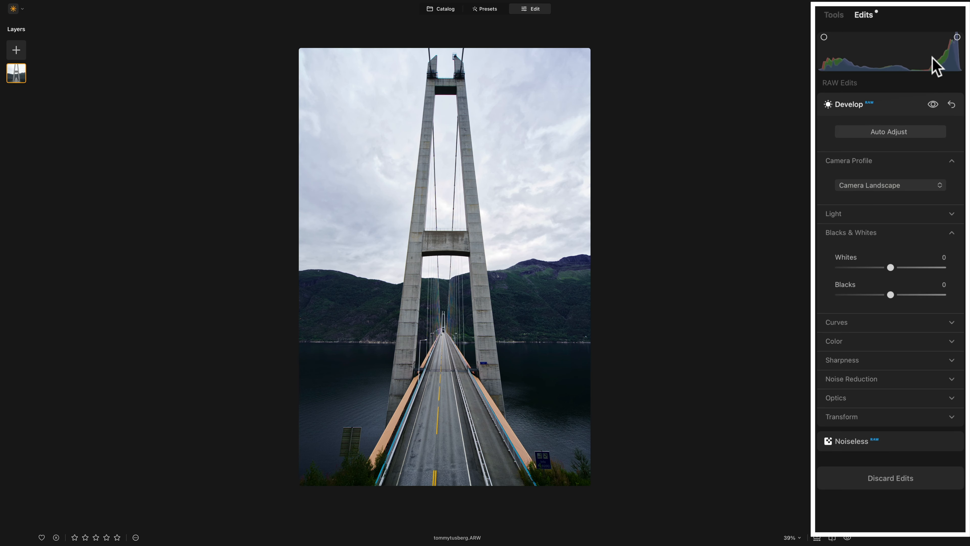
click(957, 37)
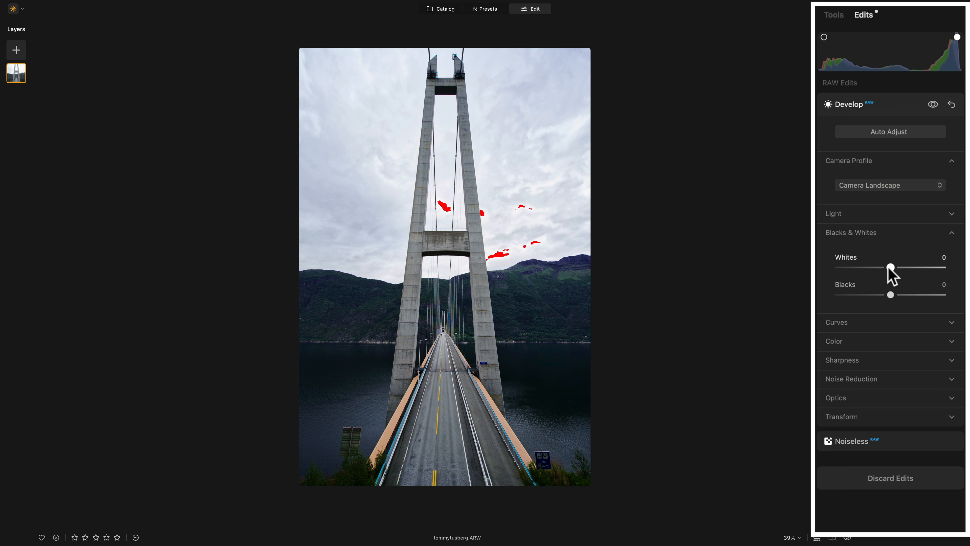
mouse_move(888, 267)
mouse_down()
mouse_move(865, 269)
mouse_move(875, 268)
mouse_up()
click(865, 232)
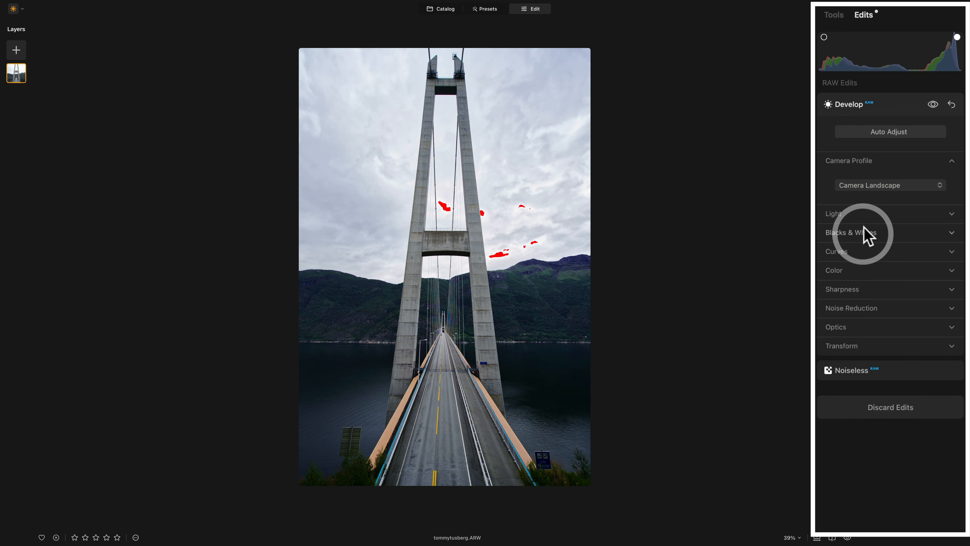
Drag Light's Highlights to -100 and Exposure to -0.34.
click(861, 216)
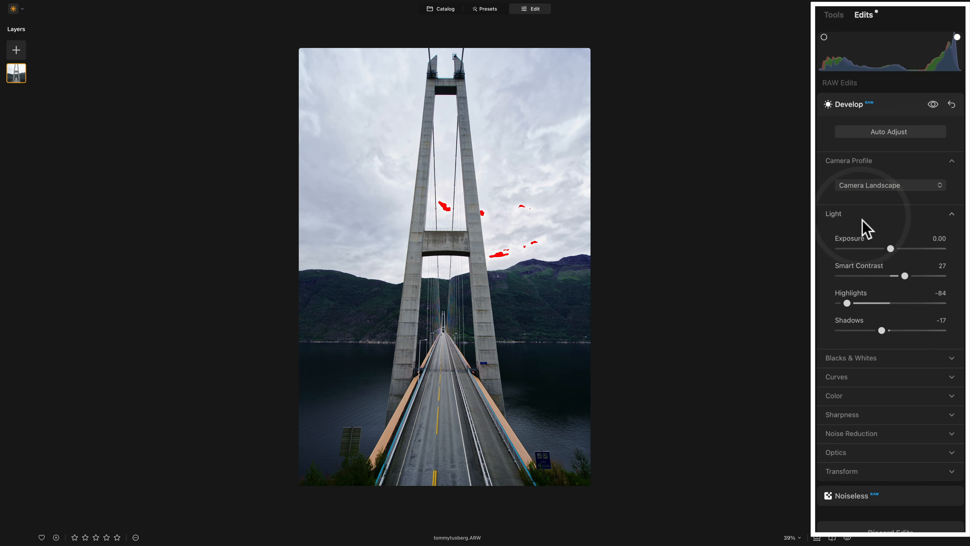
click(890, 249)
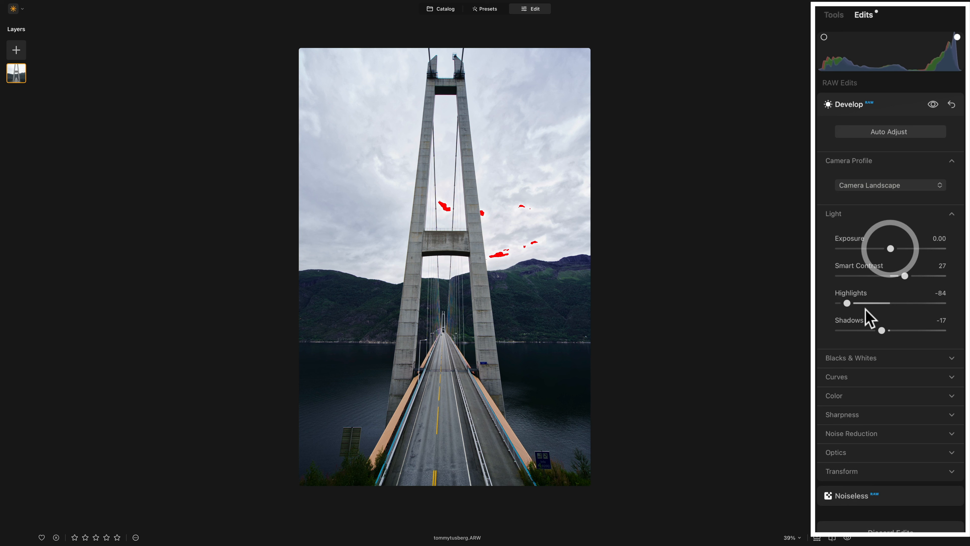
drag(847, 302, 834, 303)
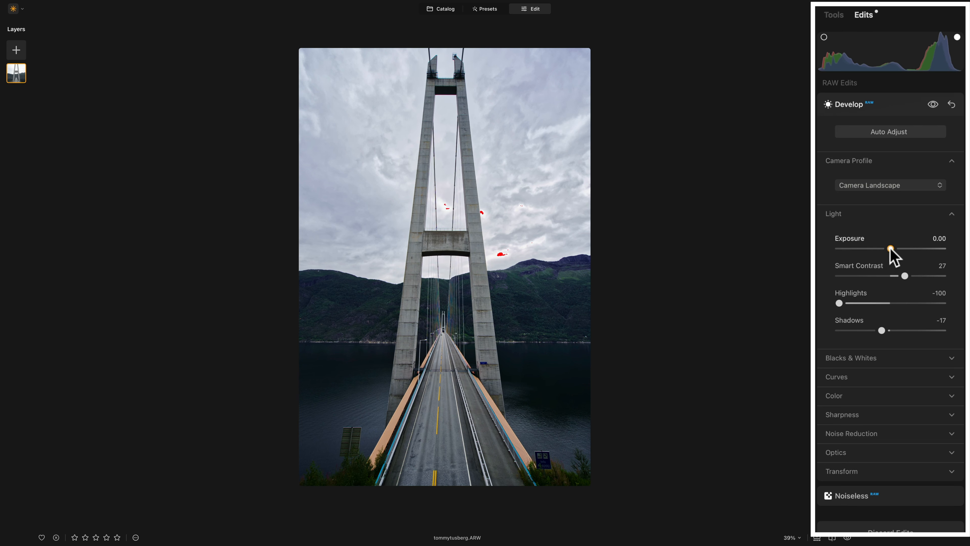
drag(890, 248, 885, 248)
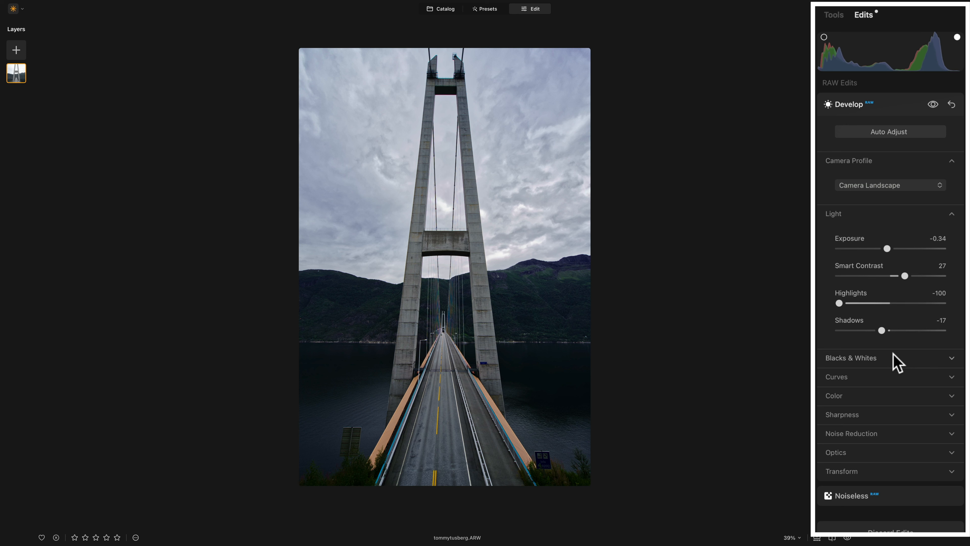
Raise a midtone point on the Curves tone curve, add a shadow anchor point, and compare before/after.
click(875, 213)
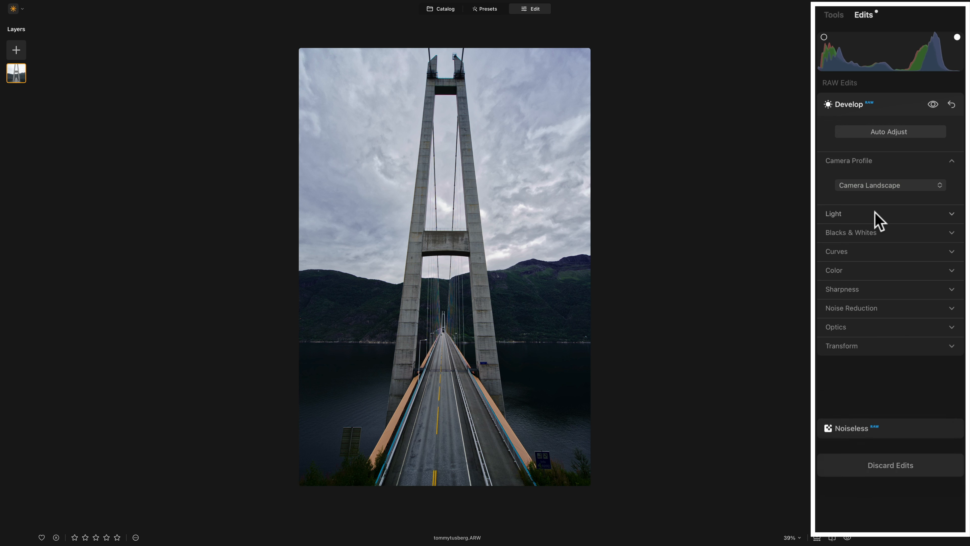
click(849, 254)
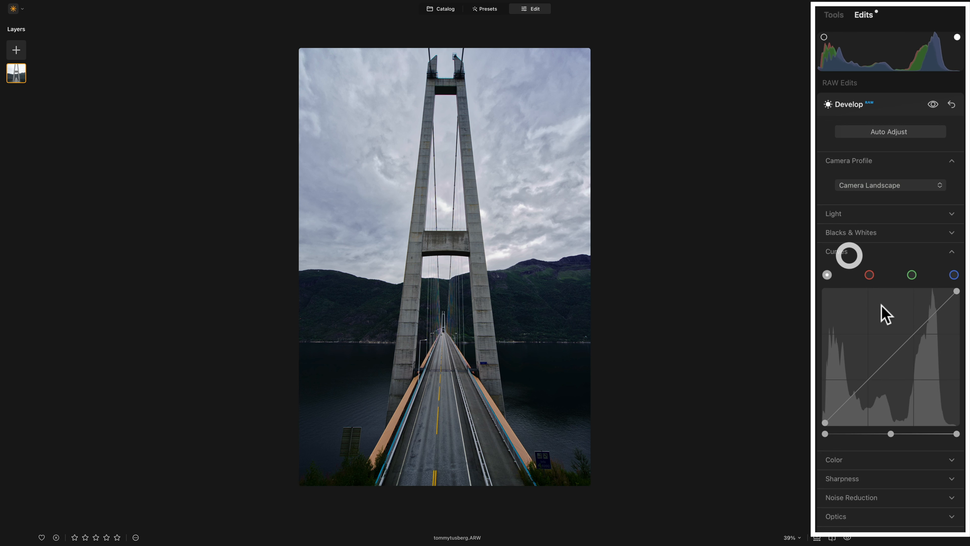
drag(888, 358, 888, 353)
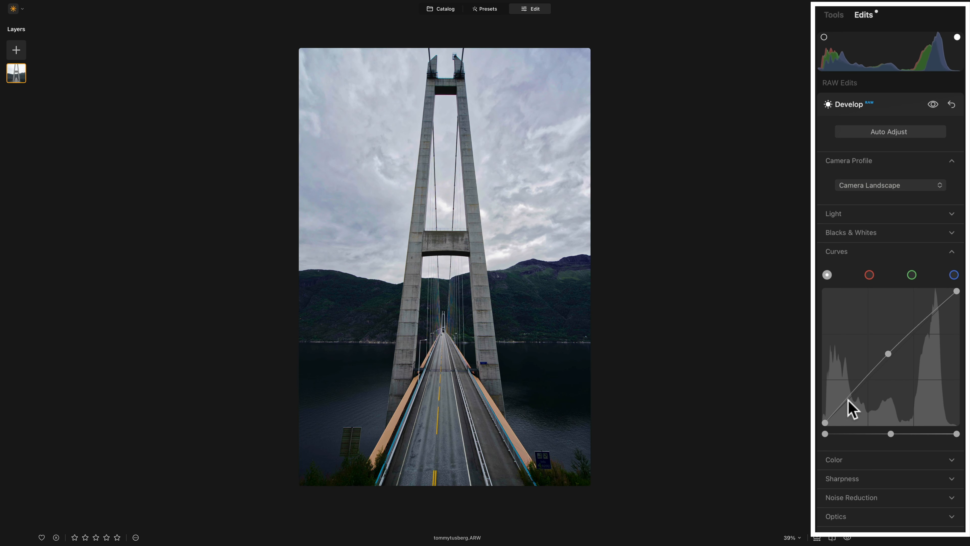
click(851, 396)
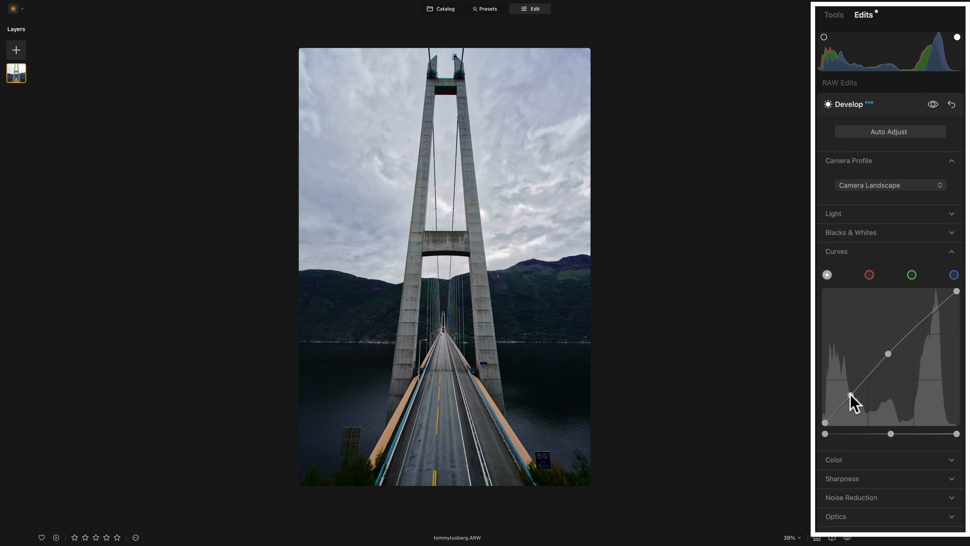
drag(850, 396, 851, 397)
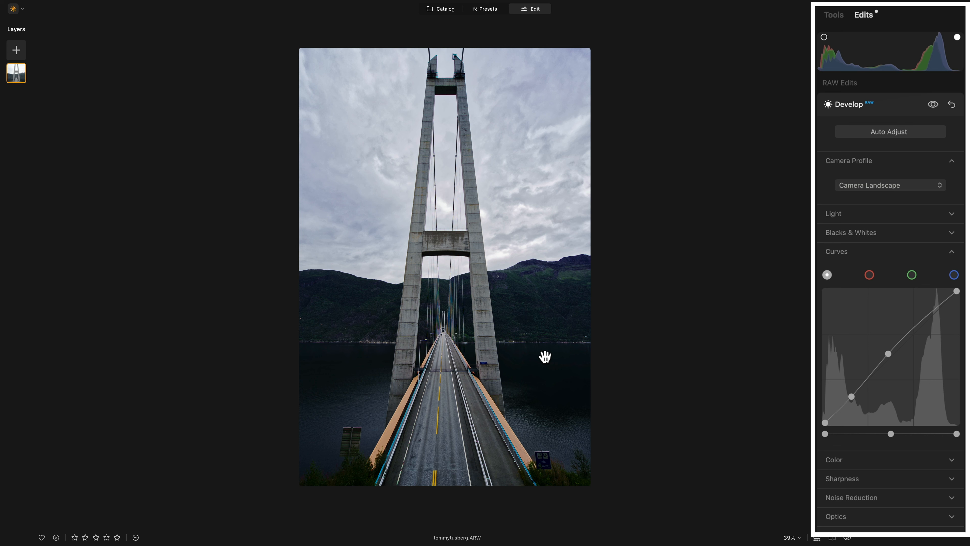
key(backslash)
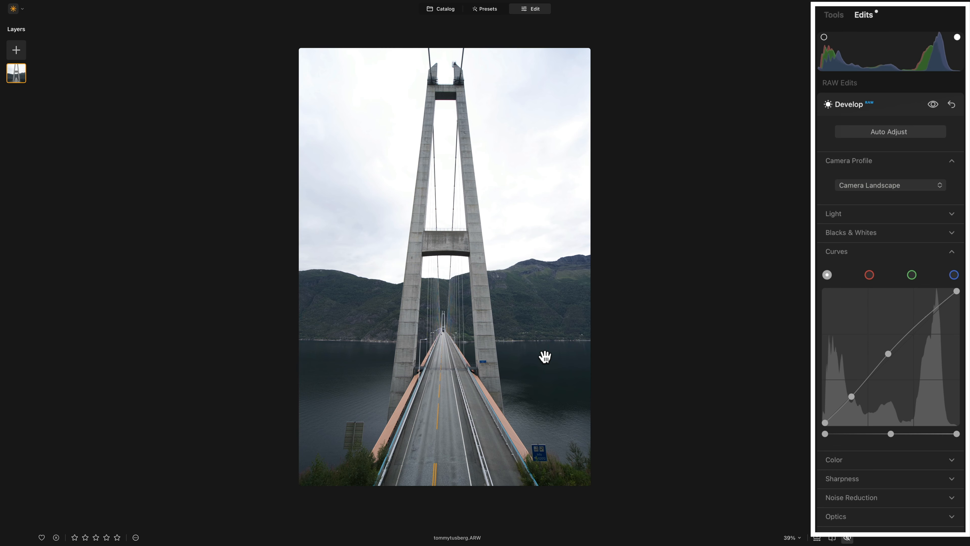
key(backslash)
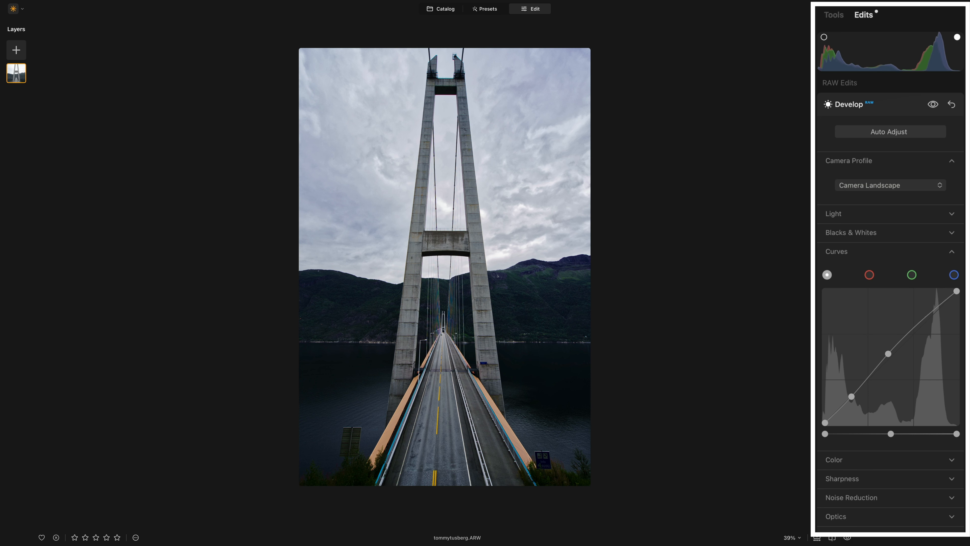
click(841, 253)
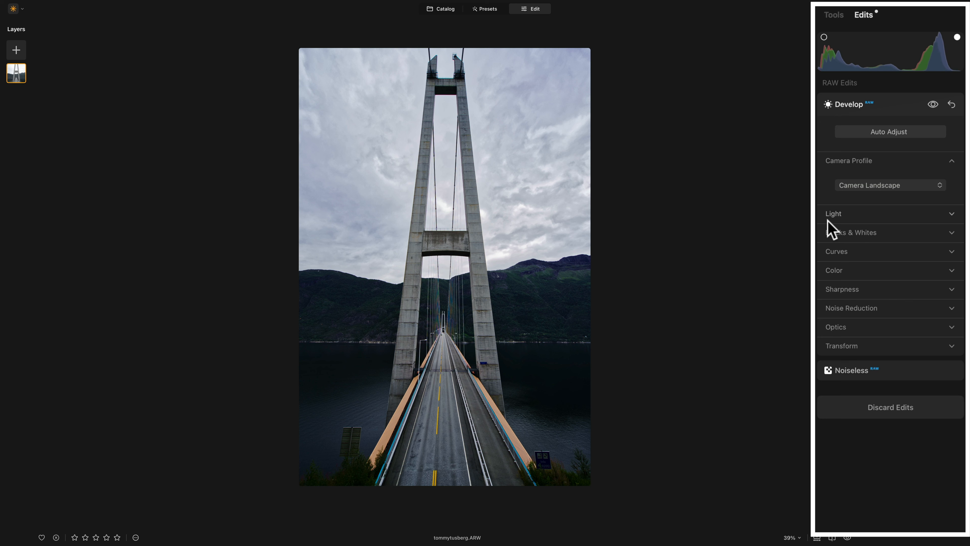
Reset Color Temperature to As Shot, then warm it slightly to 5936.
click(830, 270)
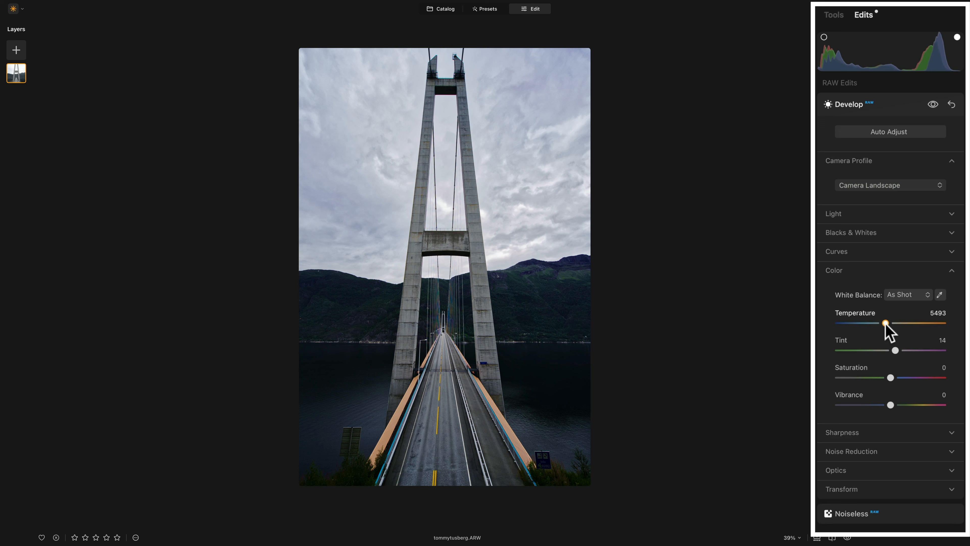
drag(885, 324, 887, 325)
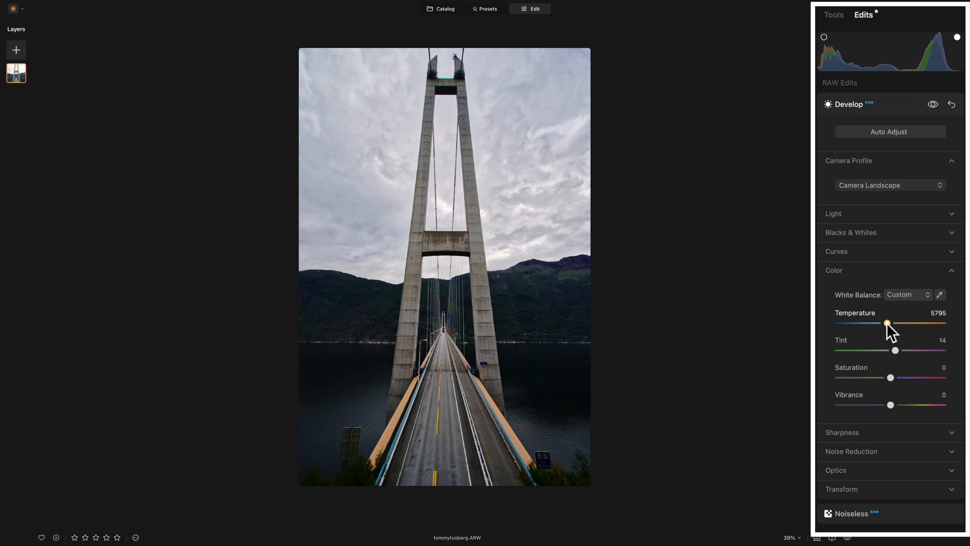
click(887, 324)
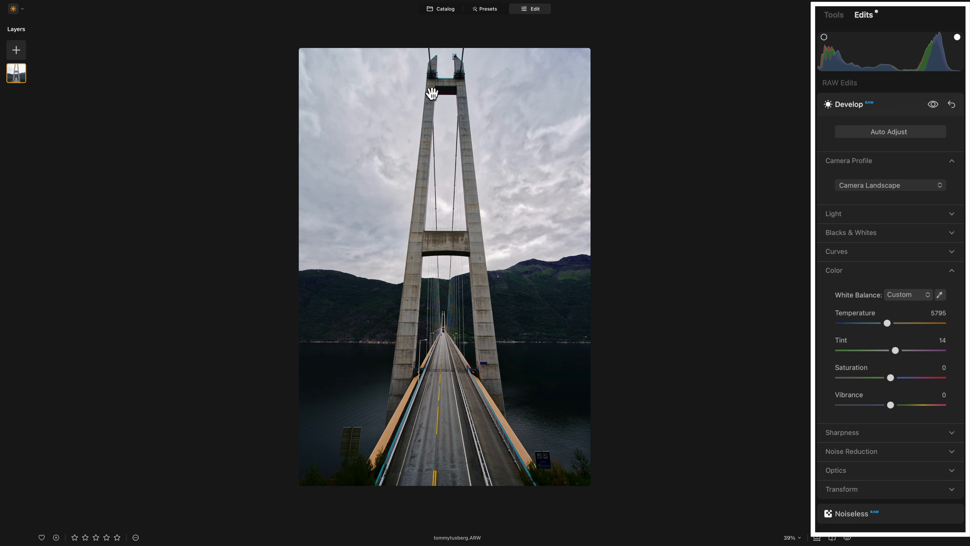
click(887, 322)
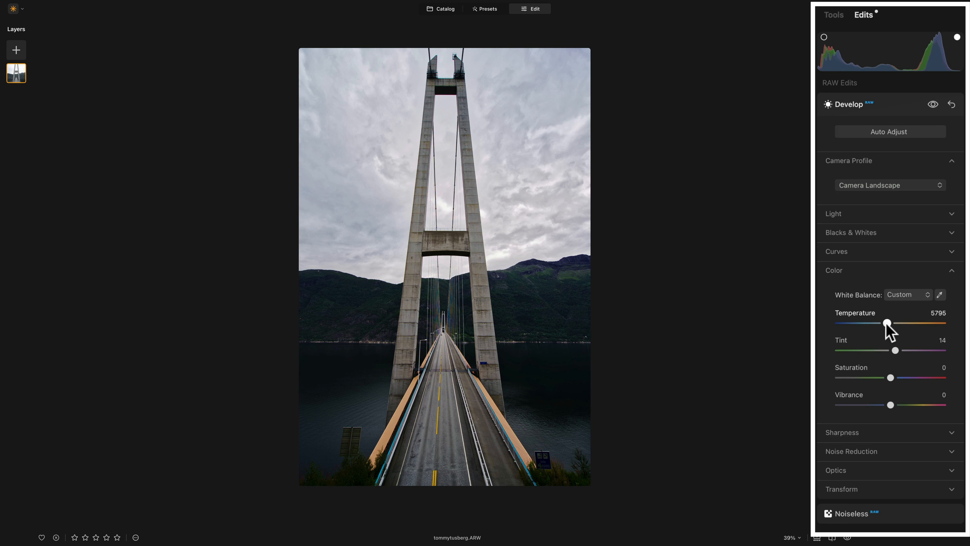
drag(887, 324, 814, 331)
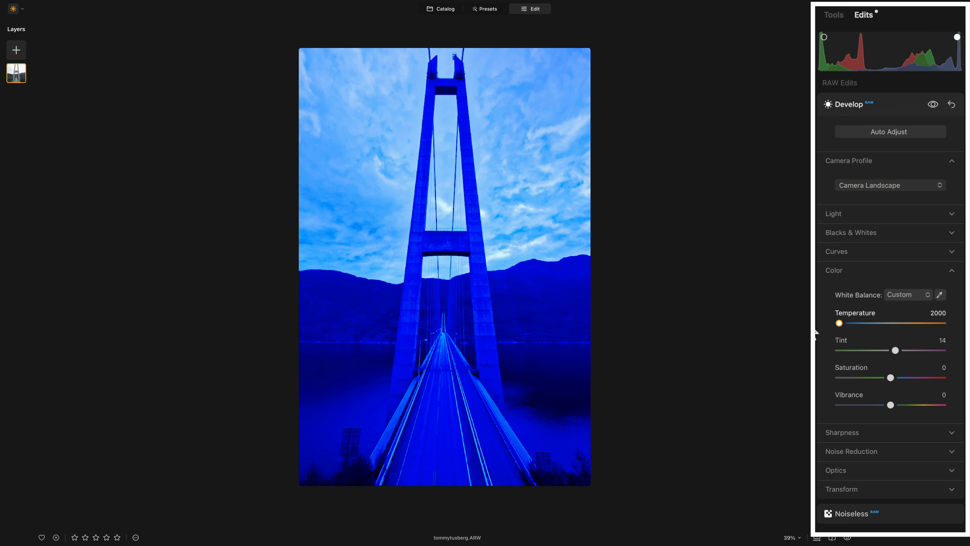
double_click(840, 323)
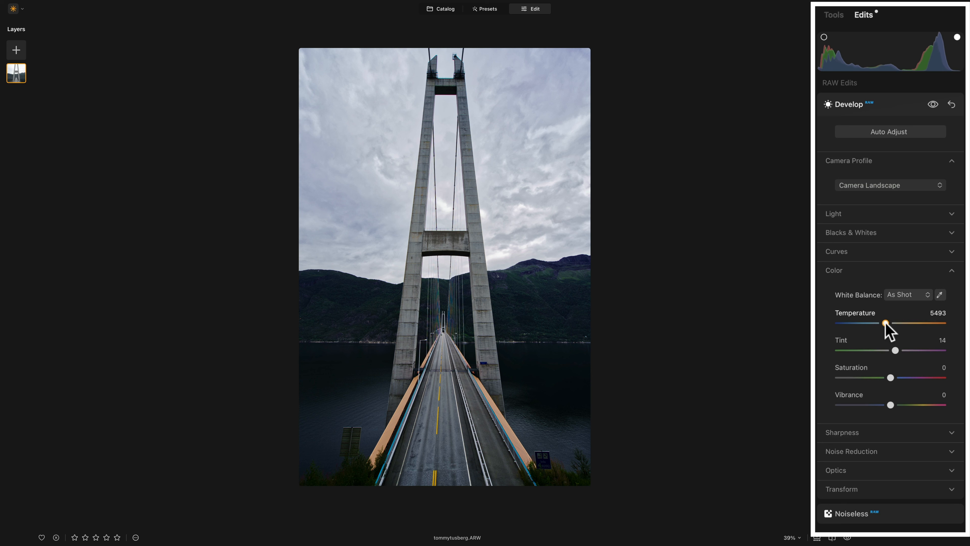
drag(885, 323, 887, 323)
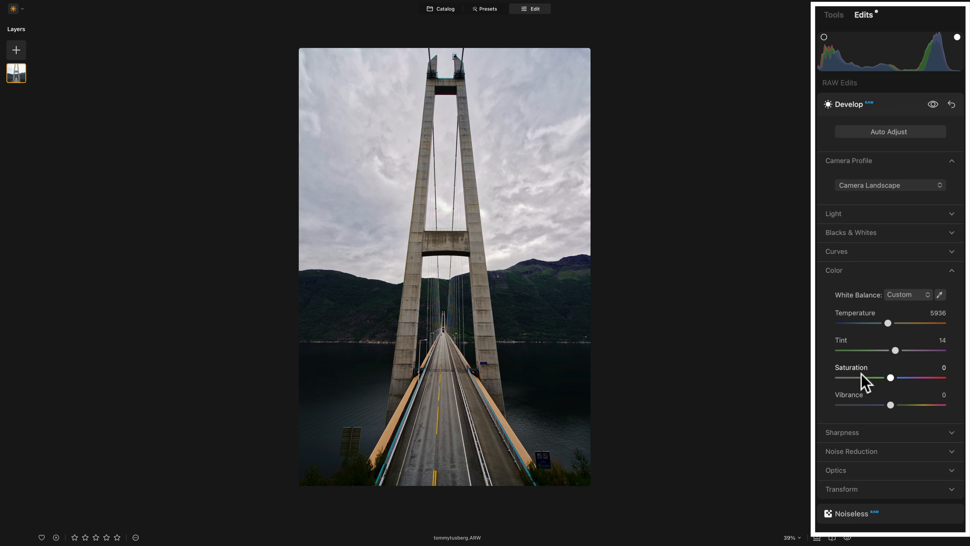
click(891, 404)
Set Vibrance to 22 and Saturation to 4, zooming in to check the colours.
drag(891, 406, 926, 400)
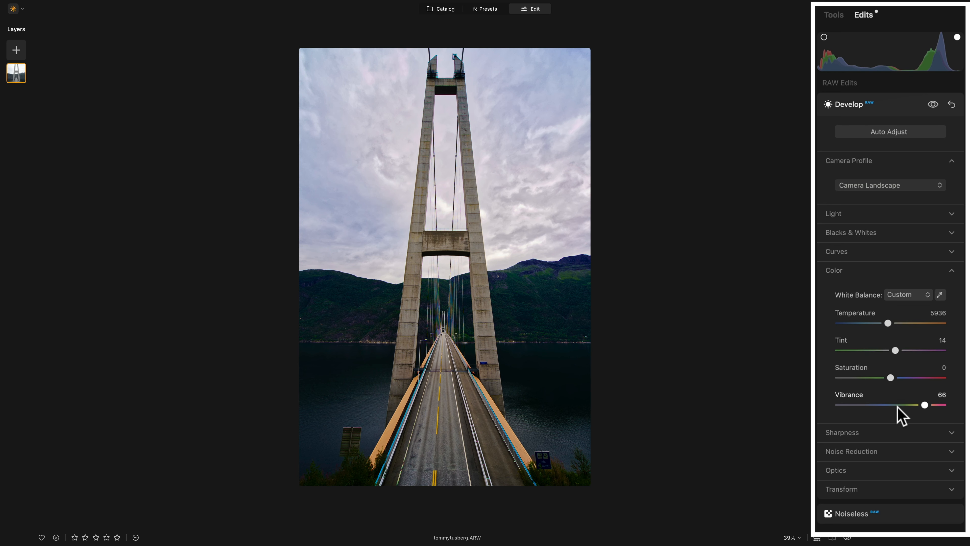
click(570, 282)
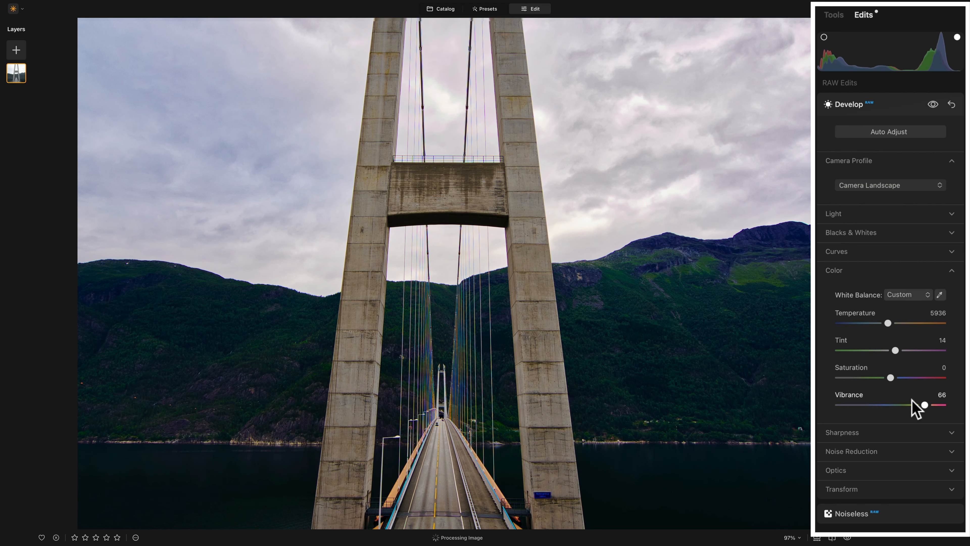
mouse_move(921, 404)
mouse_down()
mouse_move(900, 408)
mouse_move(922, 408)
mouse_up()
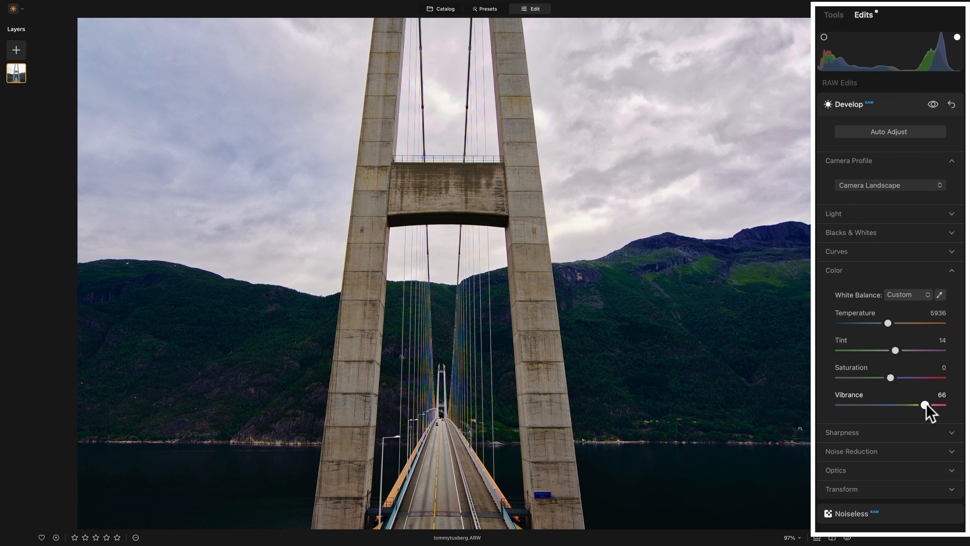
drag(925, 404, 902, 405)
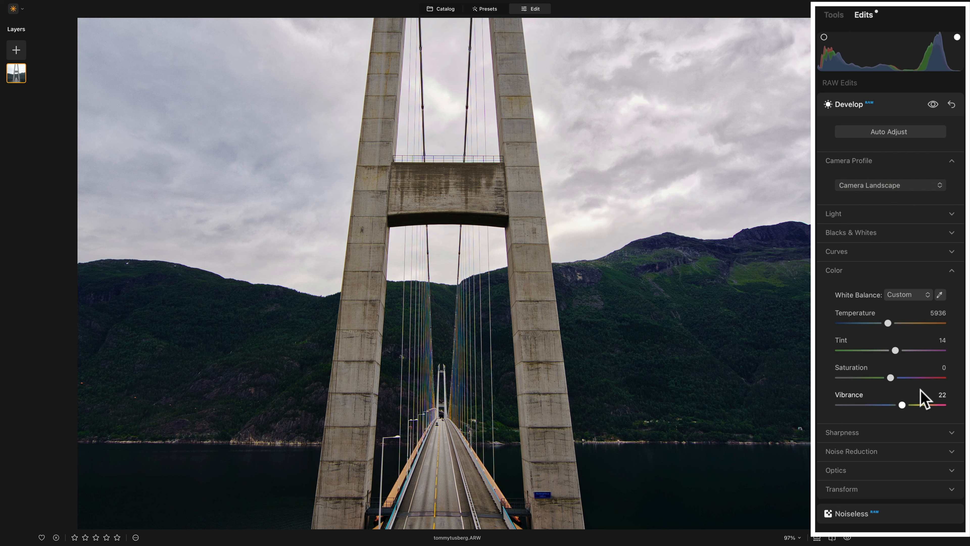
click(891, 378)
drag(889, 378, 893, 378)
scroll(711, 354, down, 5)
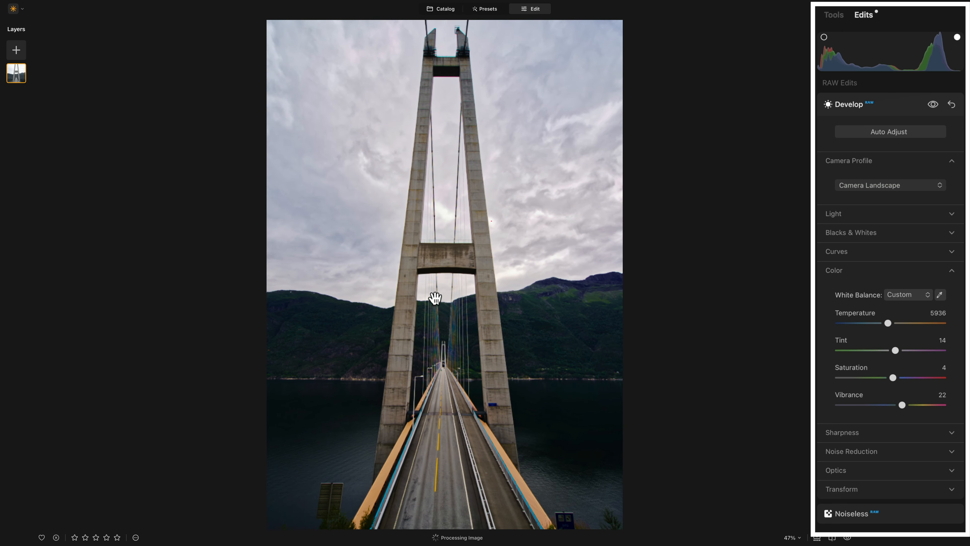
scroll(435, 297, down, 1)
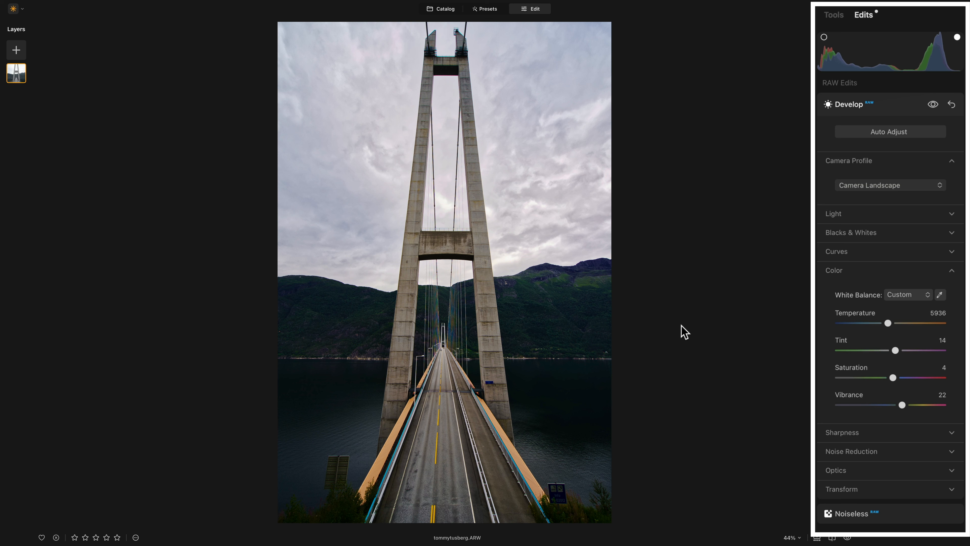
Add light sharpening: Sharpen 17, Radius 50, Masking 35.
click(840, 272)
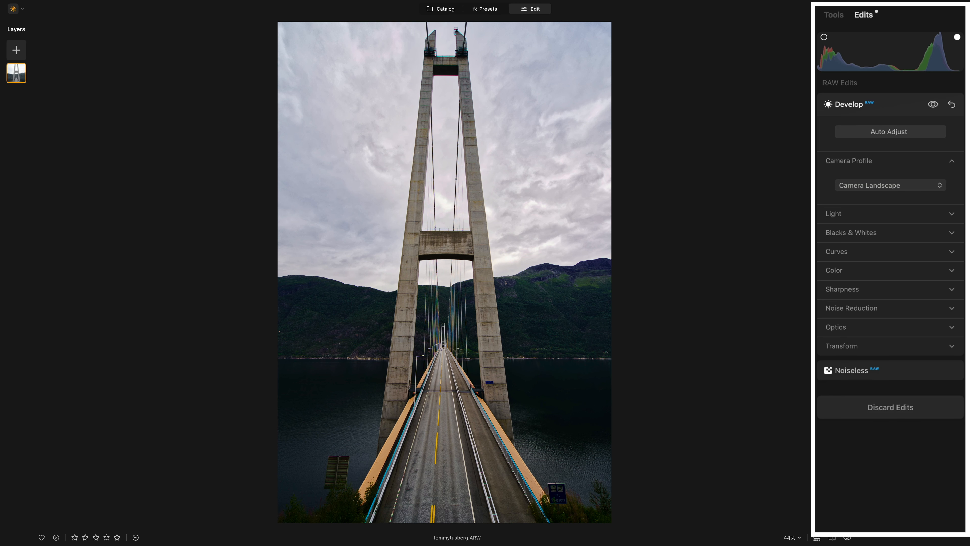
click(832, 291)
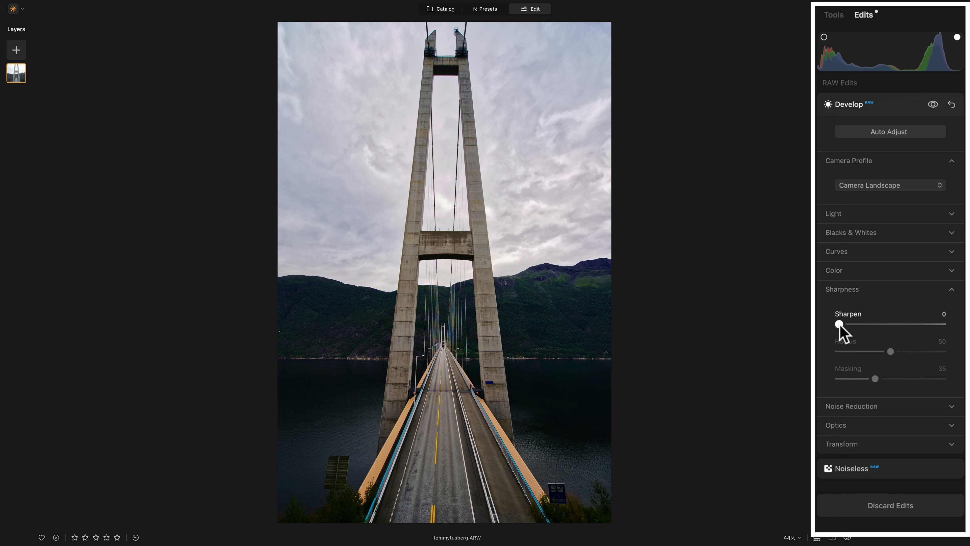
drag(839, 325, 858, 331)
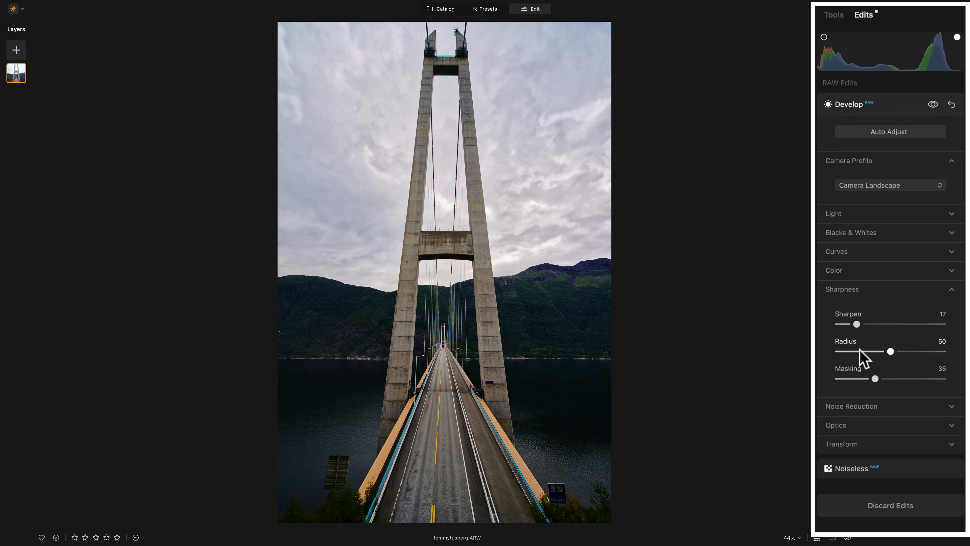
click(850, 292)
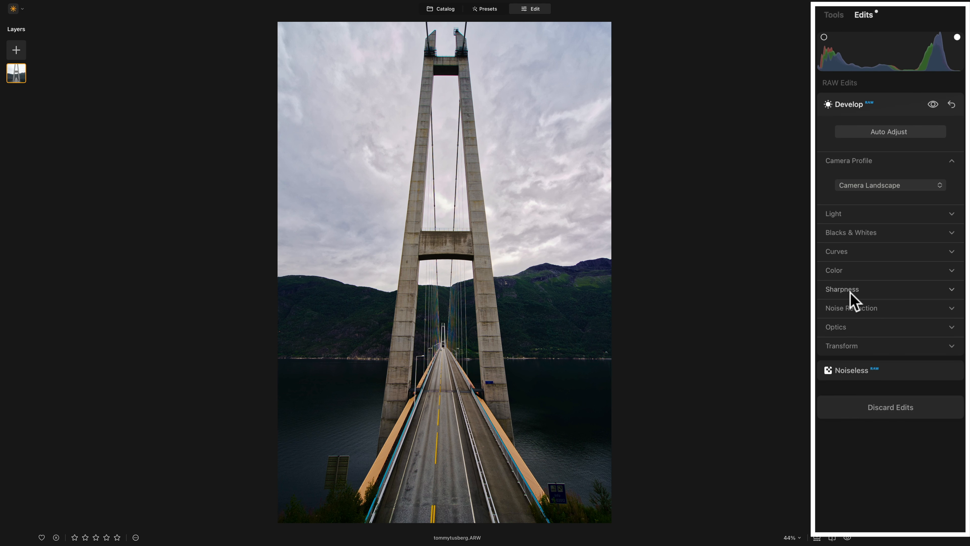
Flip between the original and edited bridge photo, then show the Tools list.
key(backslash)
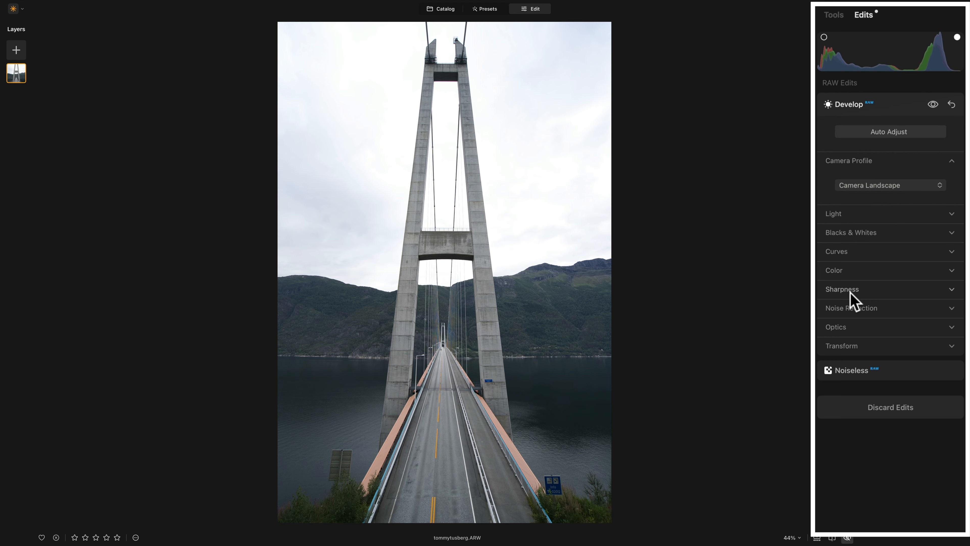
key(backslash)
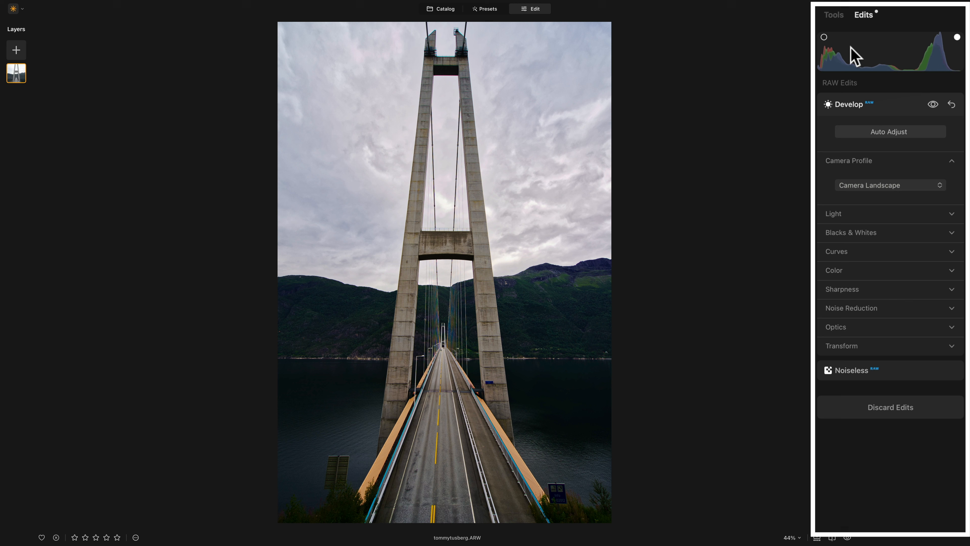
click(833, 17)
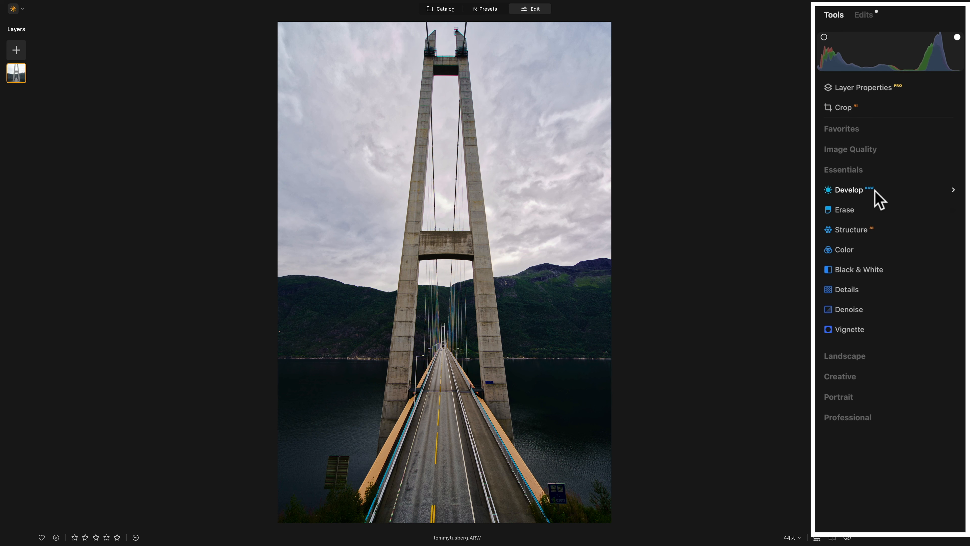
Try an Accent boost in the Favorites Enhance tool, then reset Accent to 0.
click(848, 190)
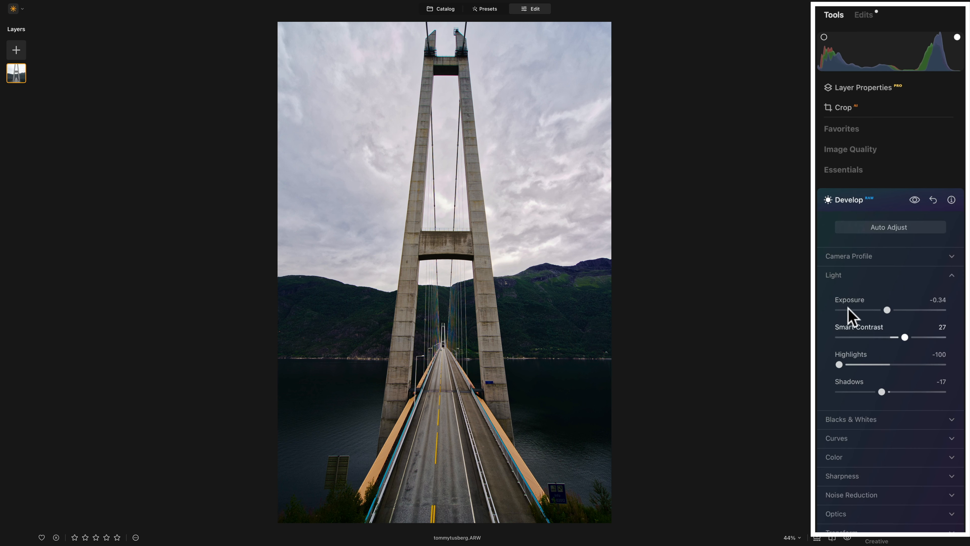
click(845, 201)
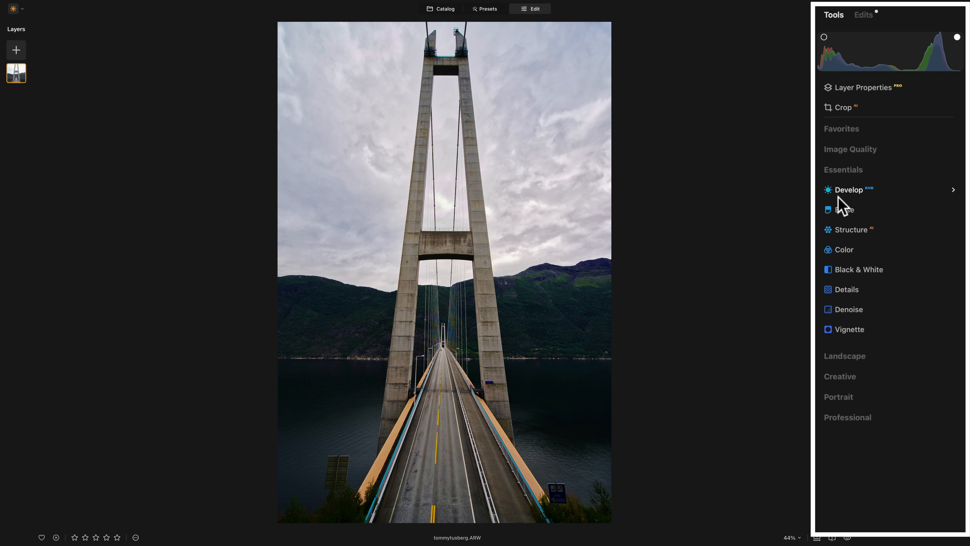
click(837, 129)
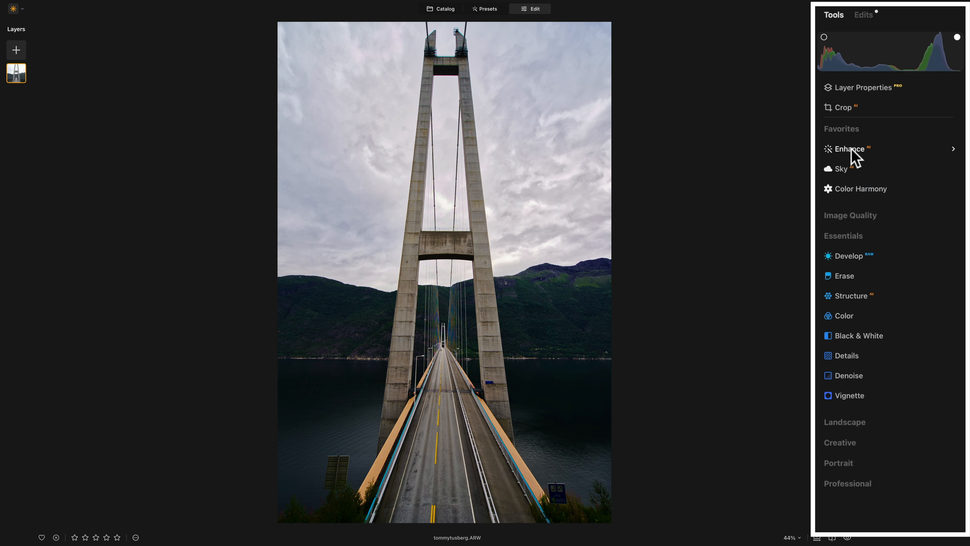
click(851, 149)
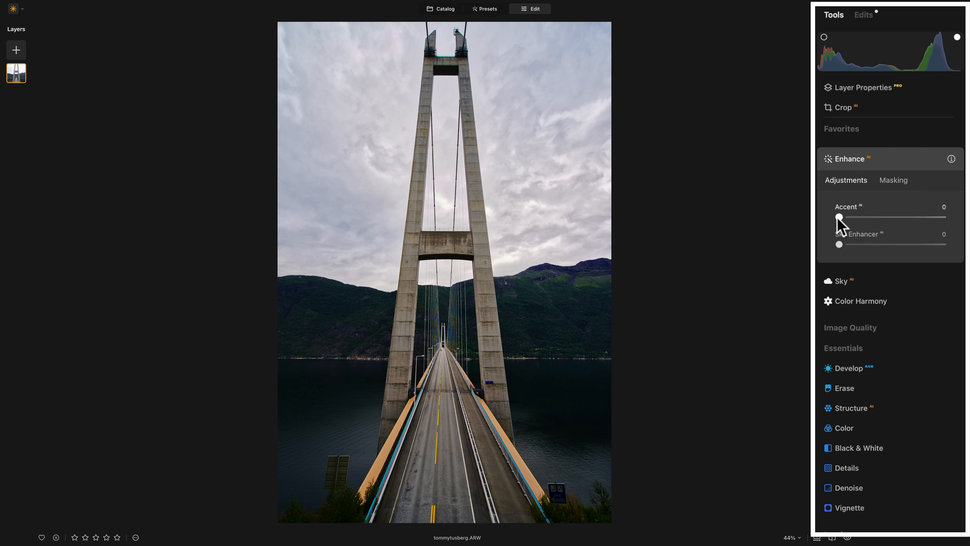
drag(839, 216, 850, 219)
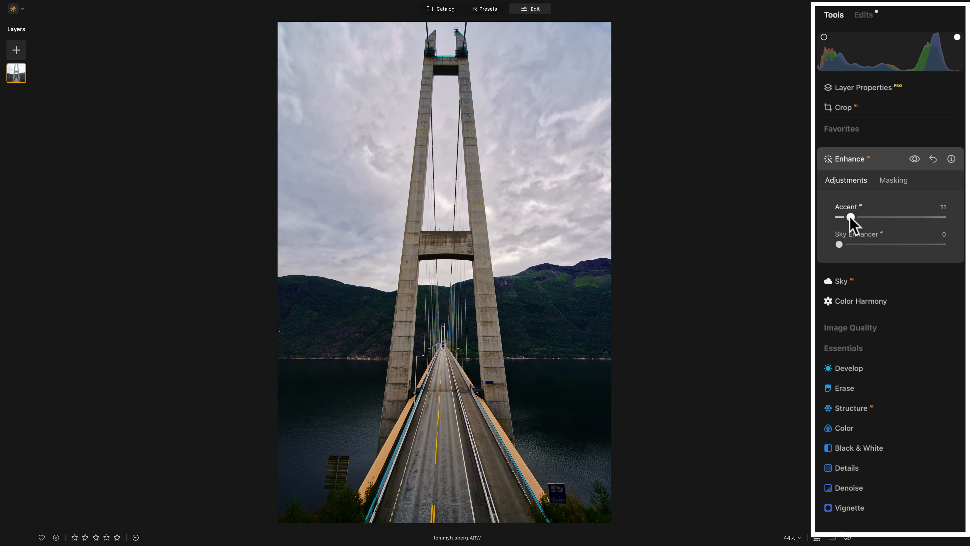
double_click(850, 218)
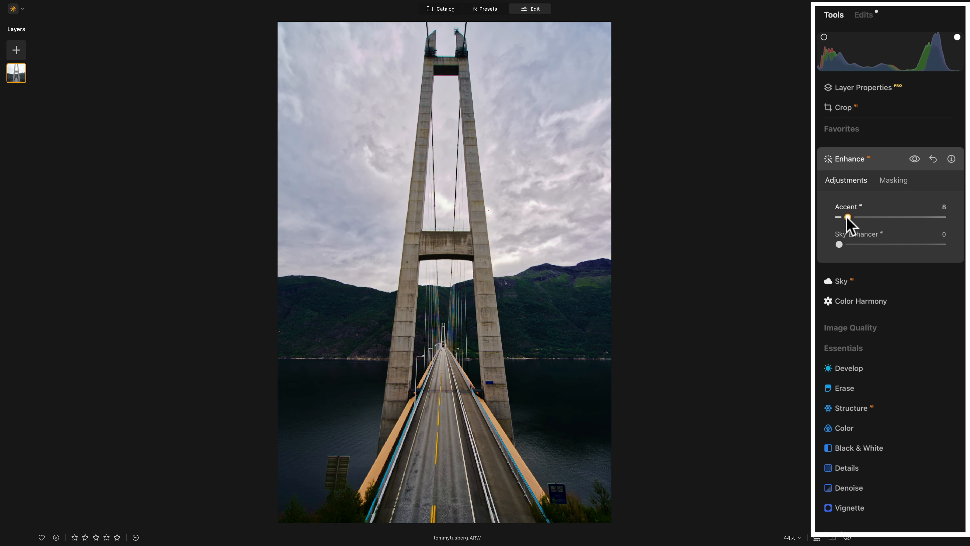
click(847, 158)
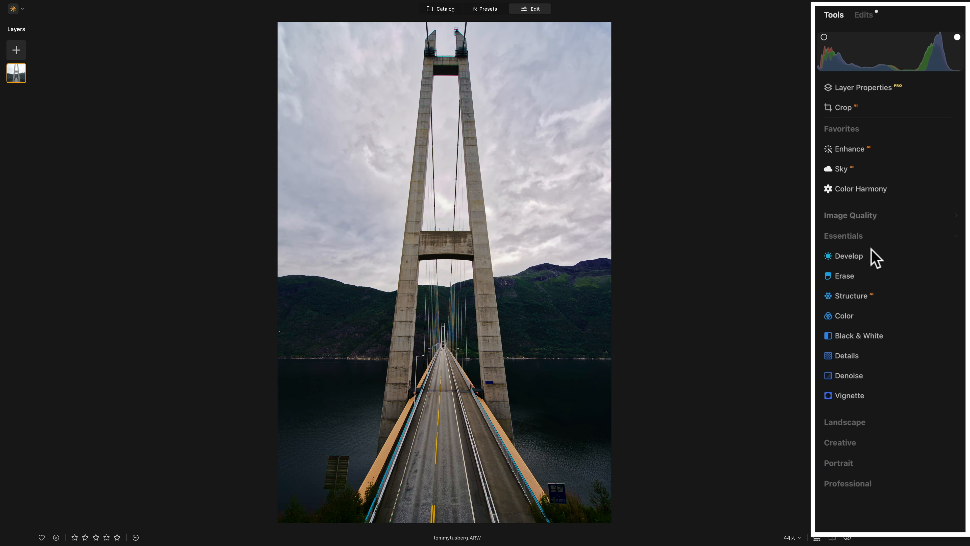
Nudge the Color tool's Vibrance up to 1, then close the Color section.
click(845, 317)
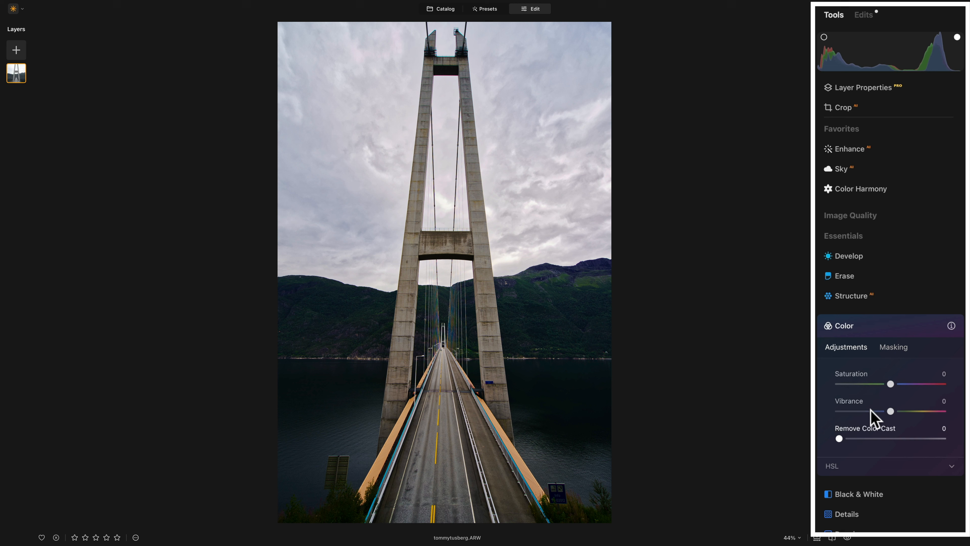
drag(890, 411, 893, 411)
click(892, 411)
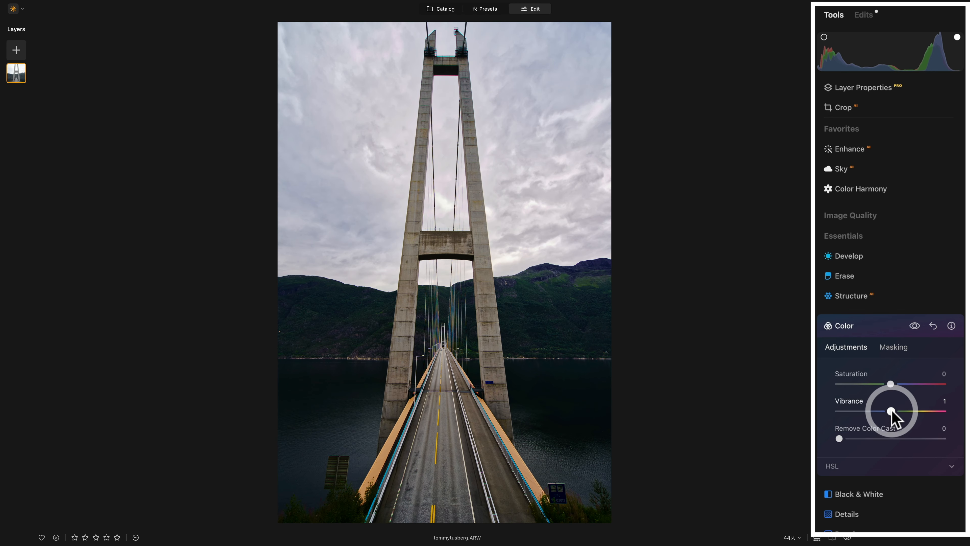
click(859, 329)
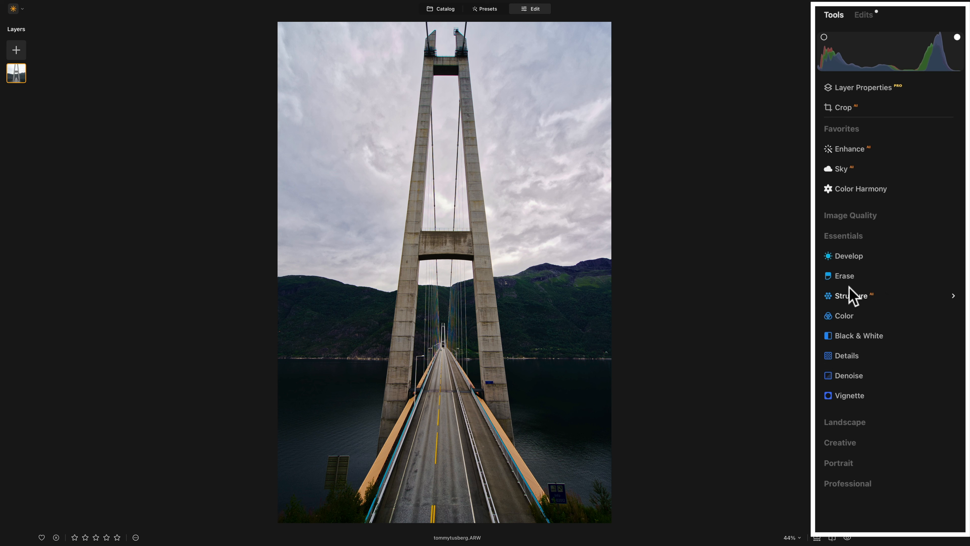
Add a radial gradient mask to Develop, drawn on the area right of the bridge.
click(841, 260)
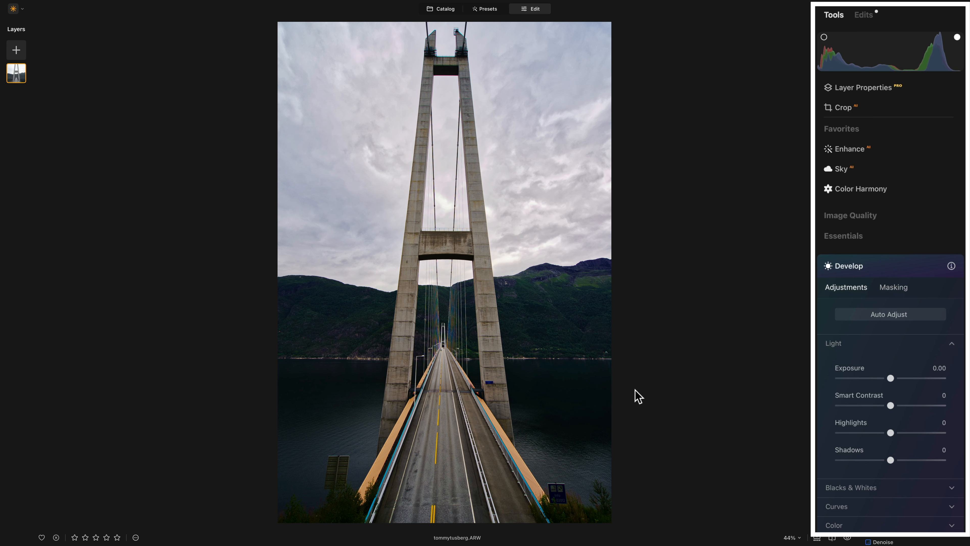
click(893, 291)
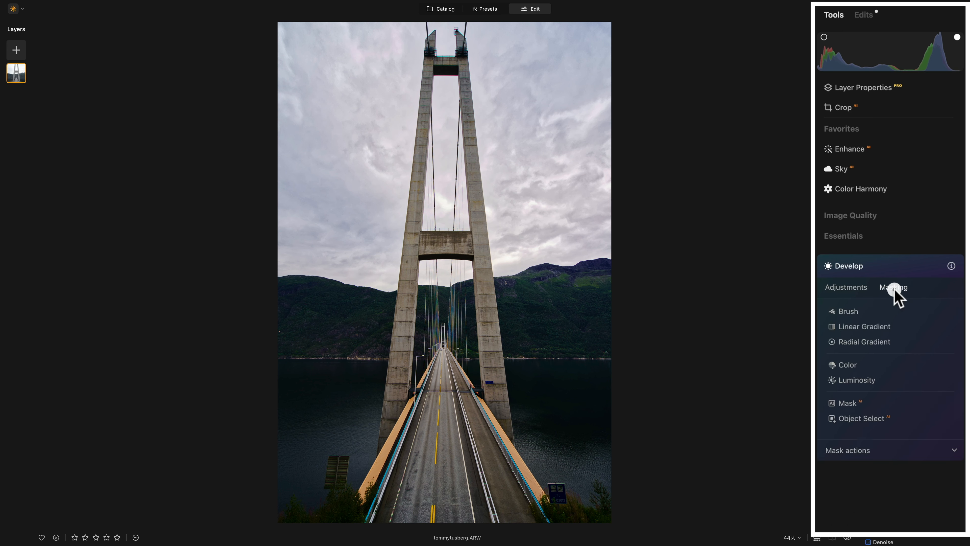
click(867, 342)
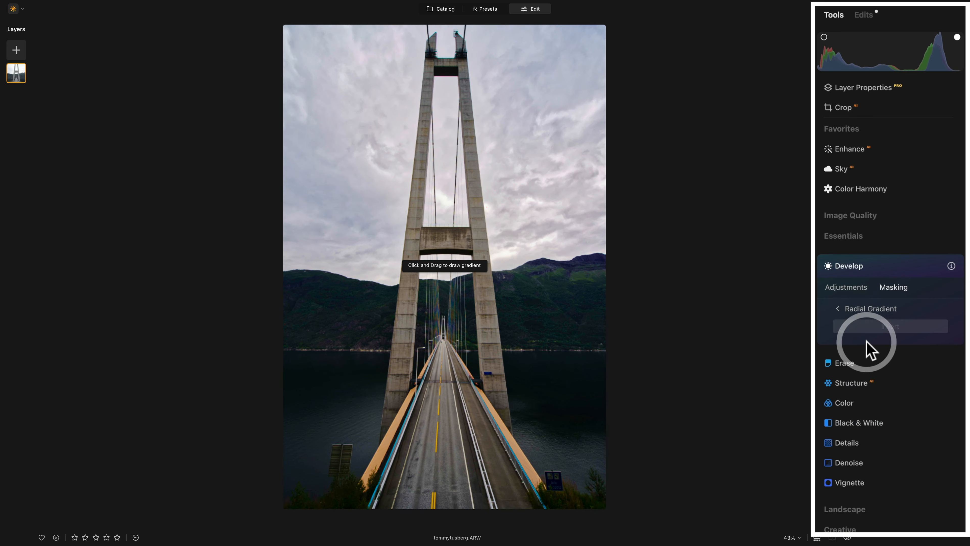
drag(534, 325, 552, 356)
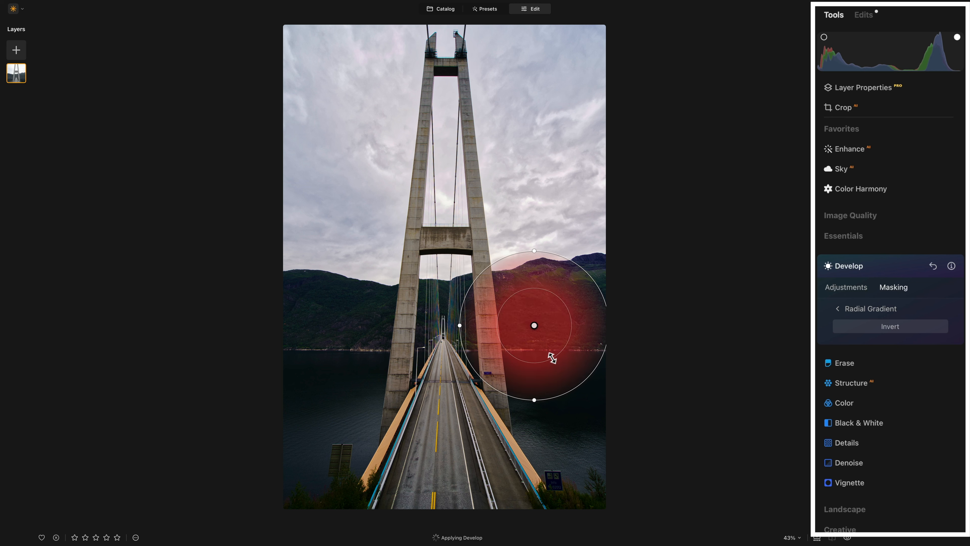
Stretch, move, scale and tilt the gradient into a tall ellipse over the right hillside and water.
drag(534, 399, 535, 441)
drag(536, 328, 563, 360)
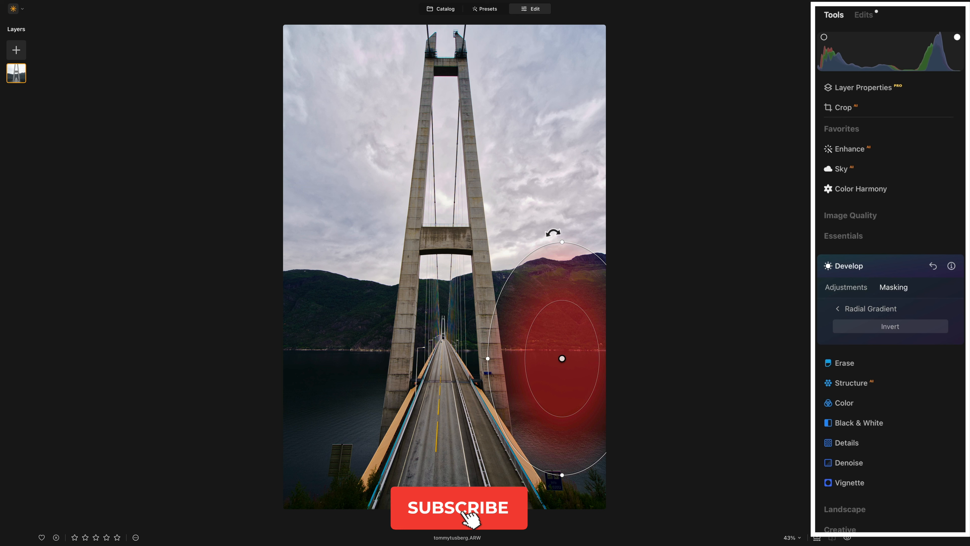
drag(550, 240, 554, 257)
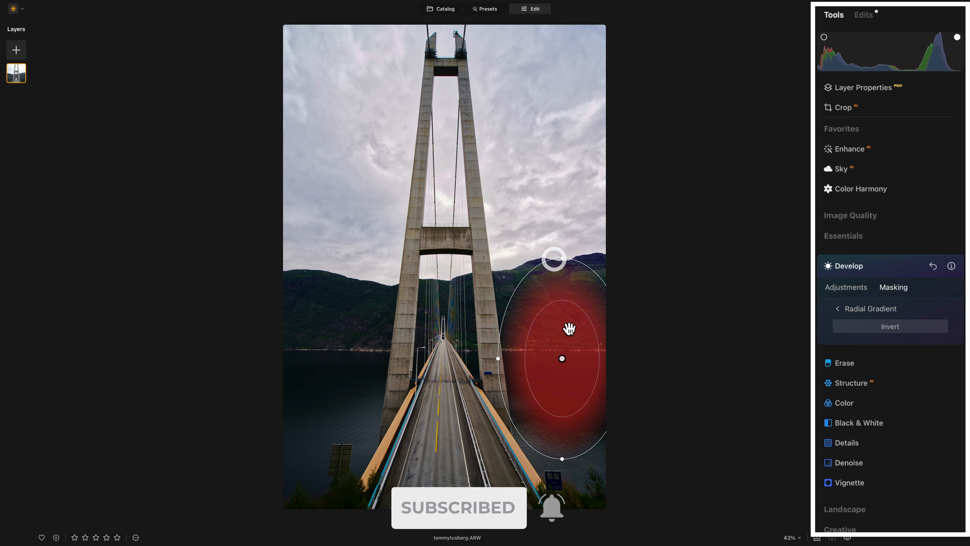
drag(554, 415, 556, 424)
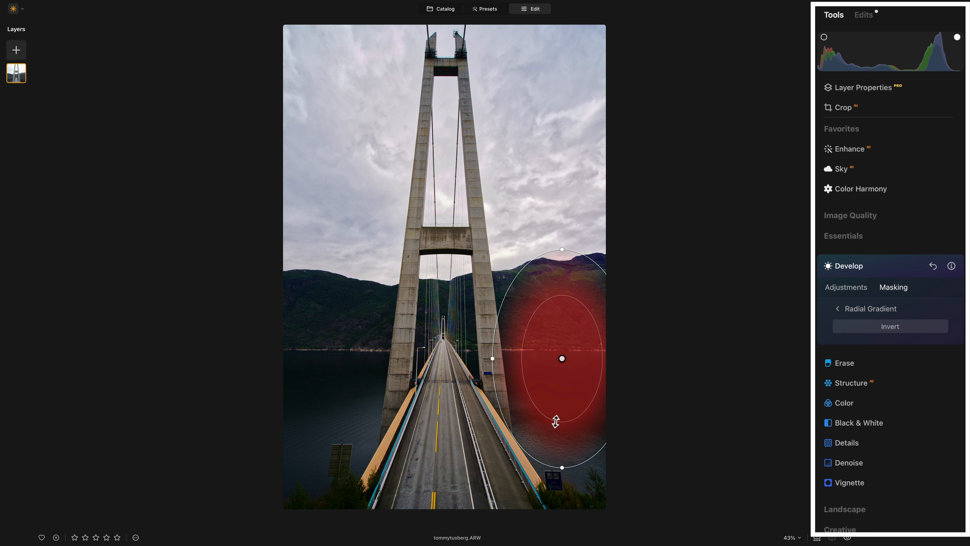
drag(564, 473, 563, 476)
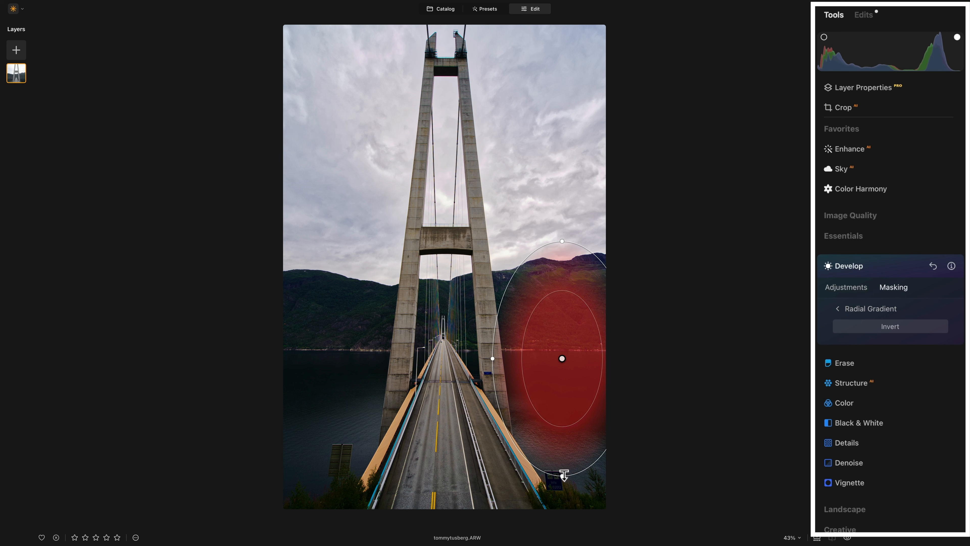
drag(562, 358, 562, 368)
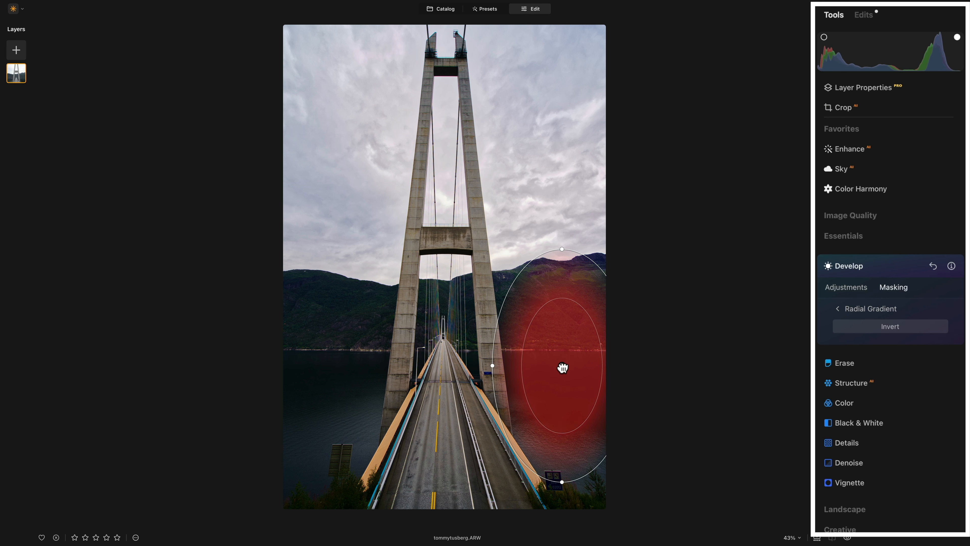
drag(583, 308, 584, 303)
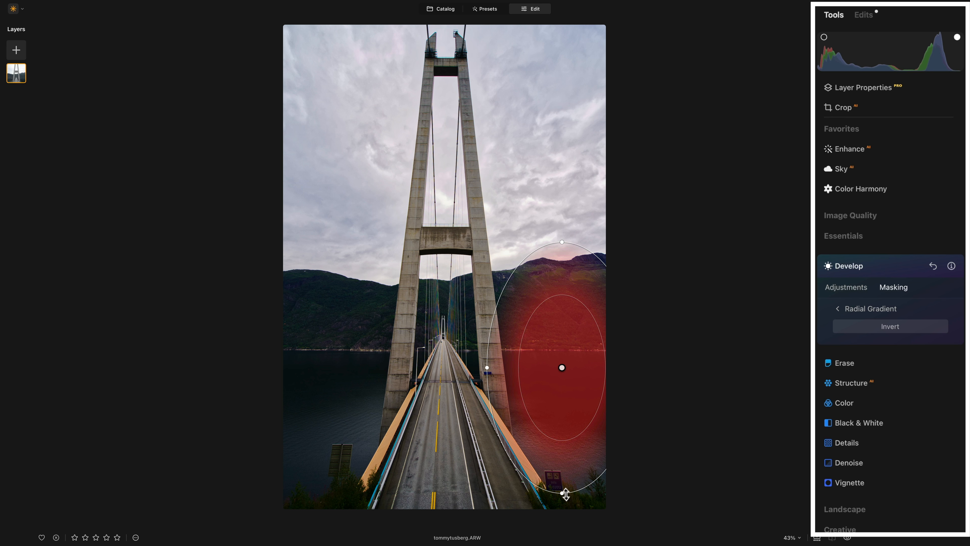
drag(567, 496, 581, 494)
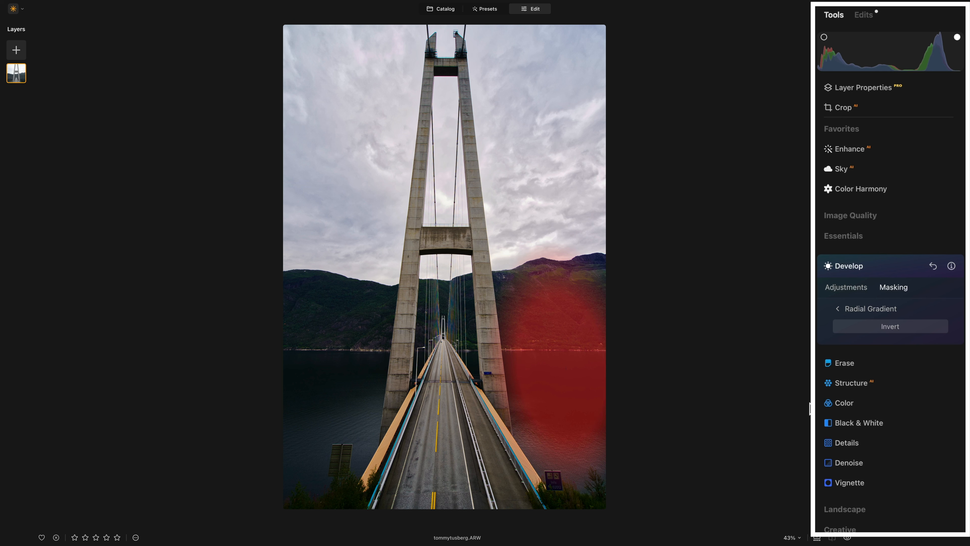
click(848, 309)
Raise Develop's Shadows to 54 in the masked area to brighten the dark hills and water.
click(845, 290)
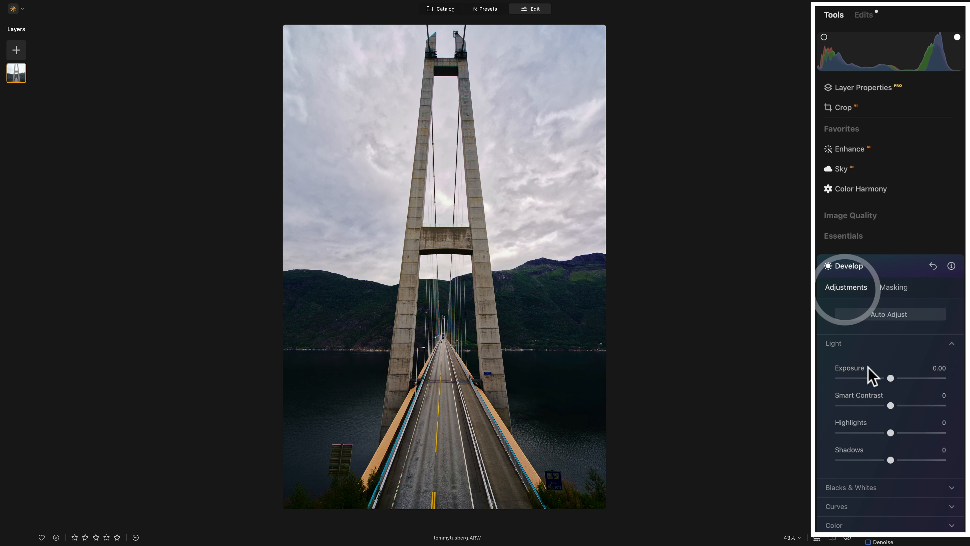
drag(891, 461, 912, 461)
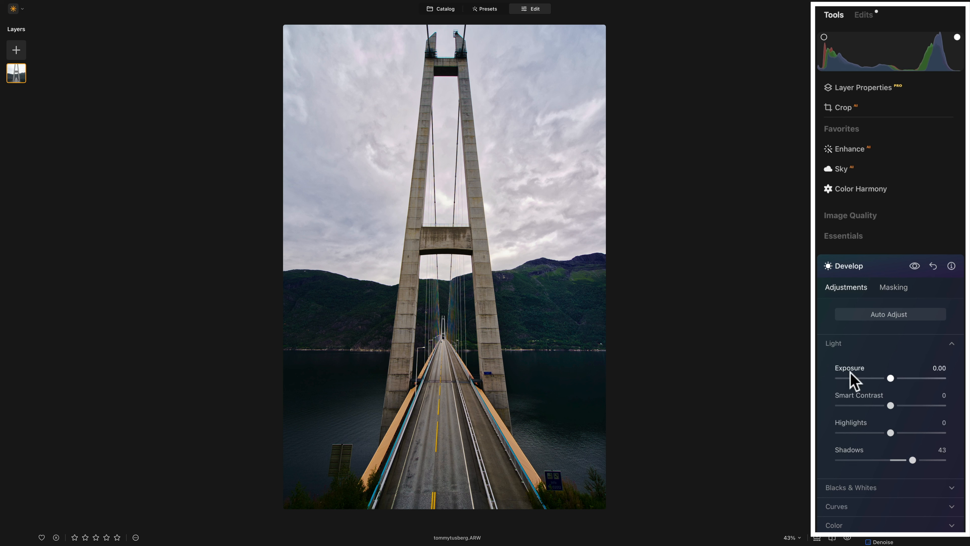
click(860, 268)
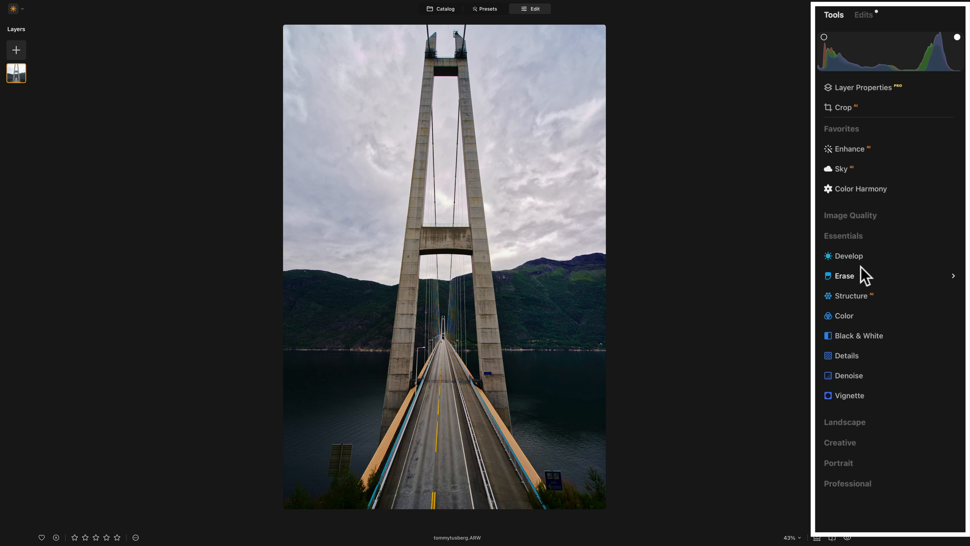
click(858, 257)
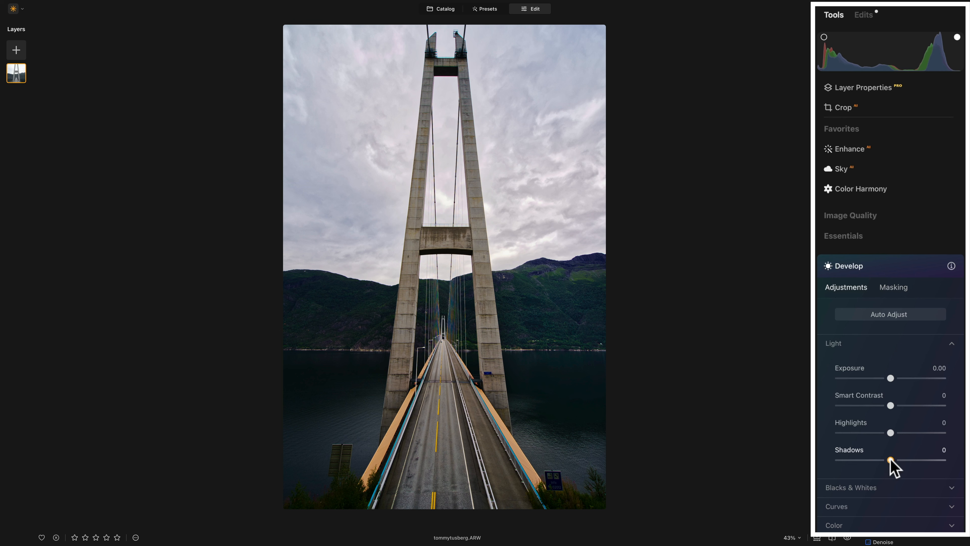
drag(891, 460, 920, 461)
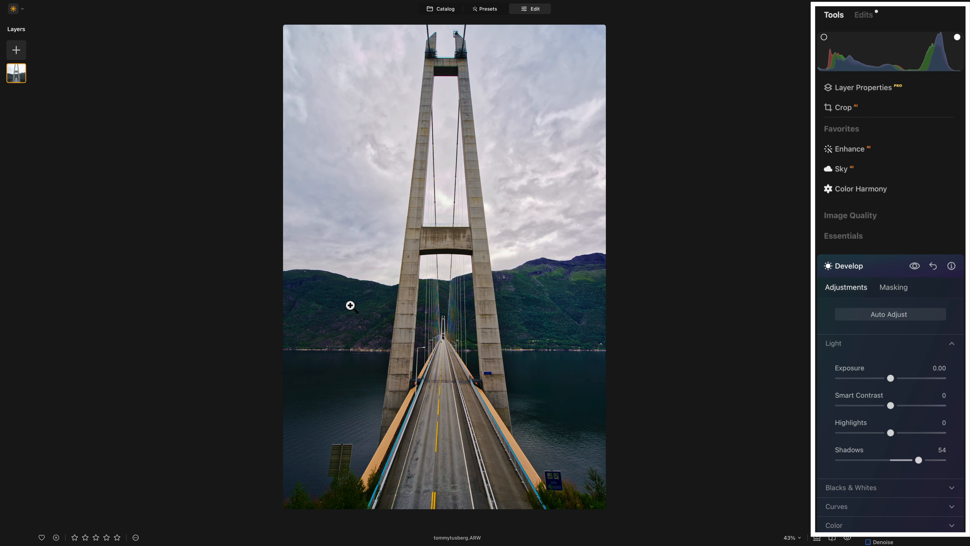
Draw a second radial gradient over the left shore, then lower, rotate and enlarge it.
click(900, 291)
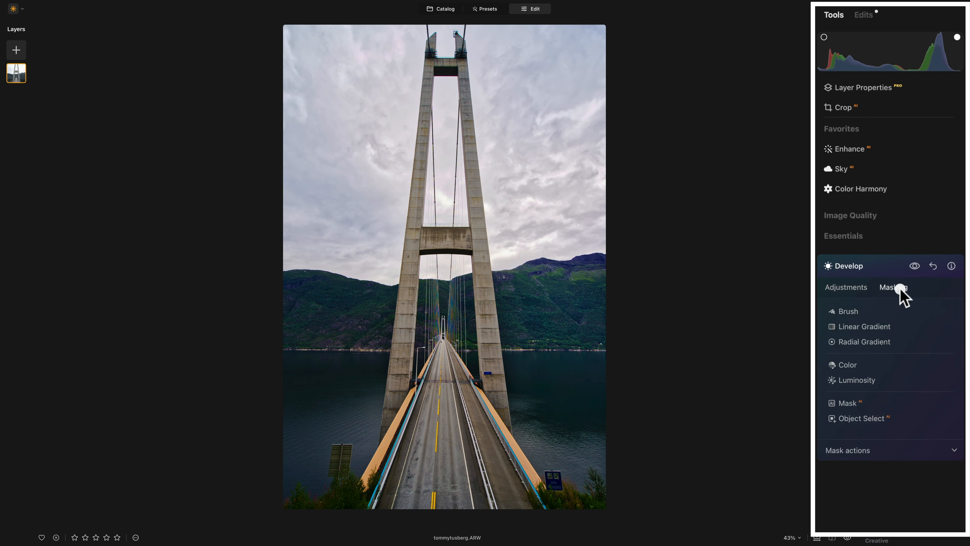
click(856, 341)
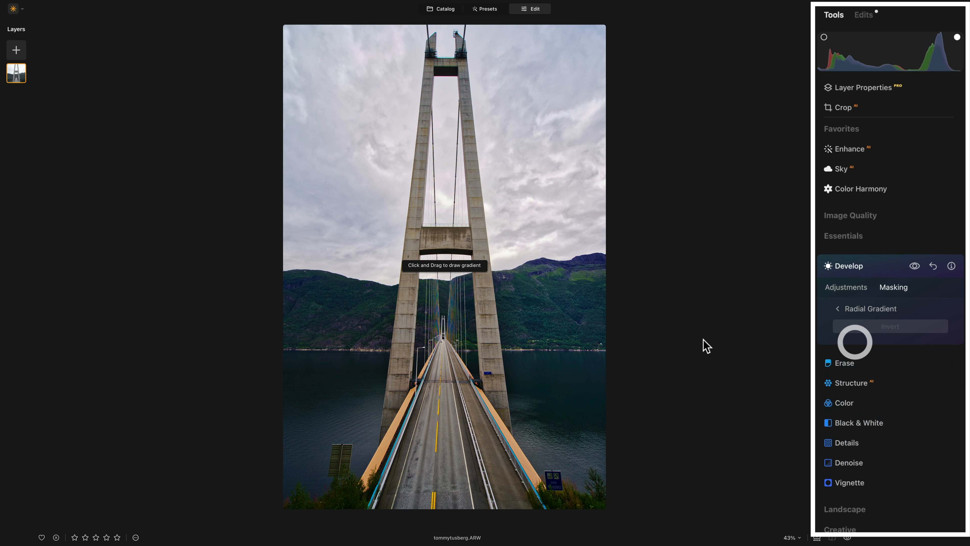
drag(327, 331, 327, 469)
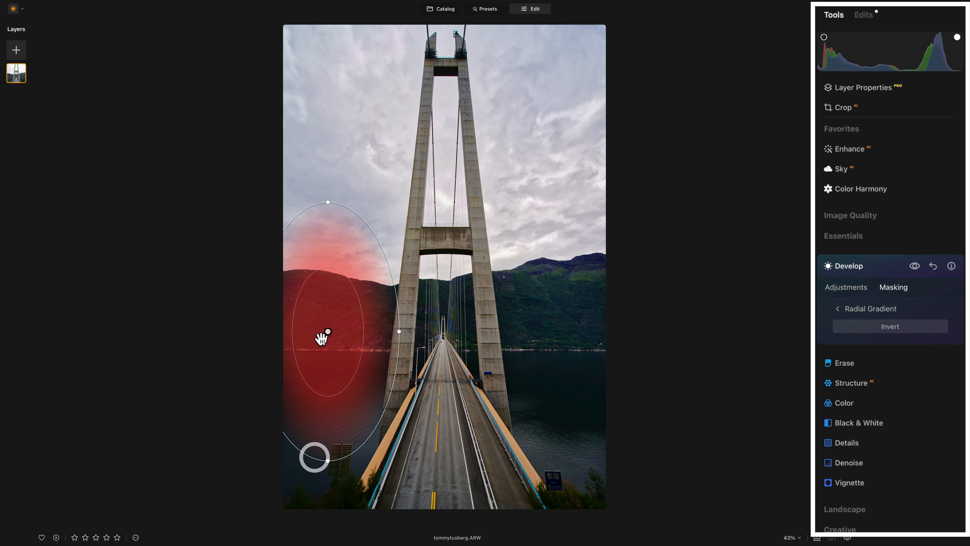
drag(325, 345, 321, 357)
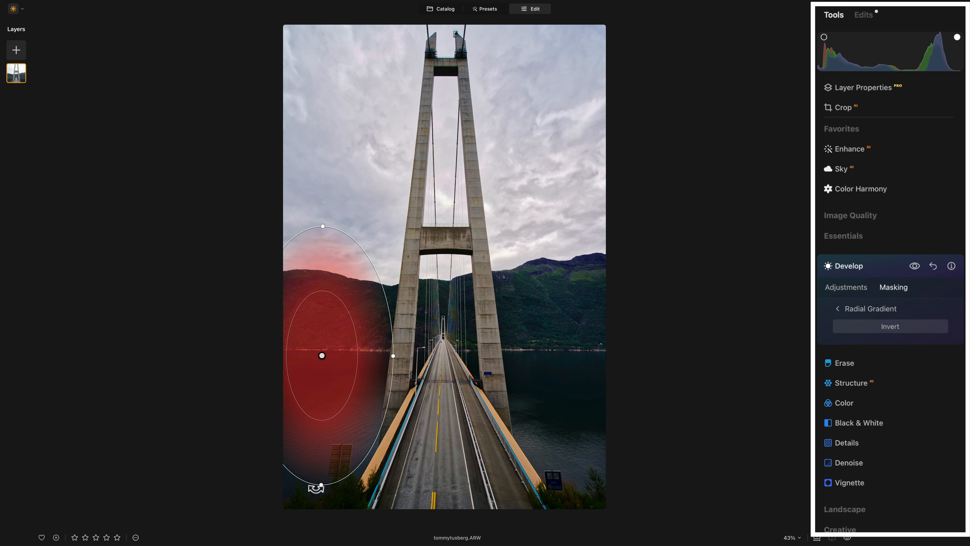
drag(318, 487, 299, 482)
drag(336, 398, 345, 406)
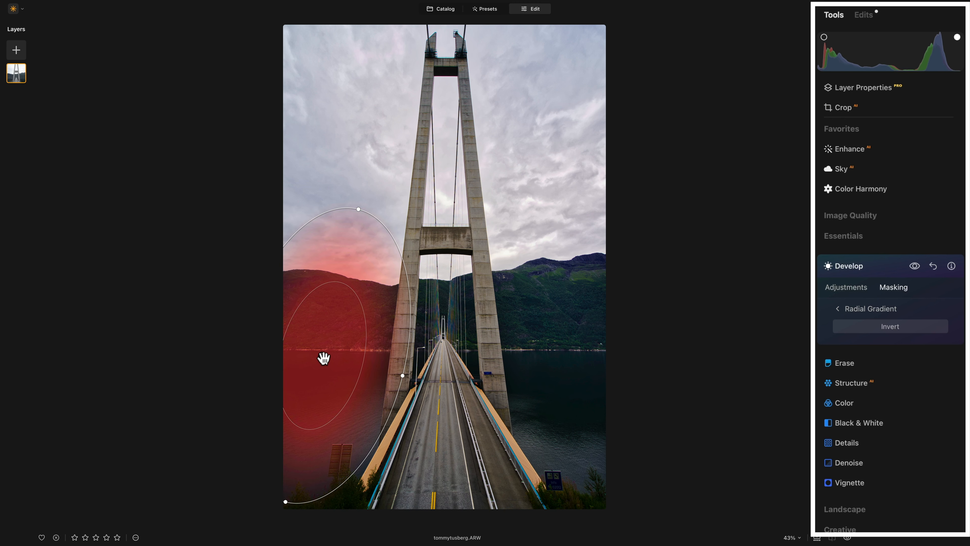
drag(322, 356, 320, 375)
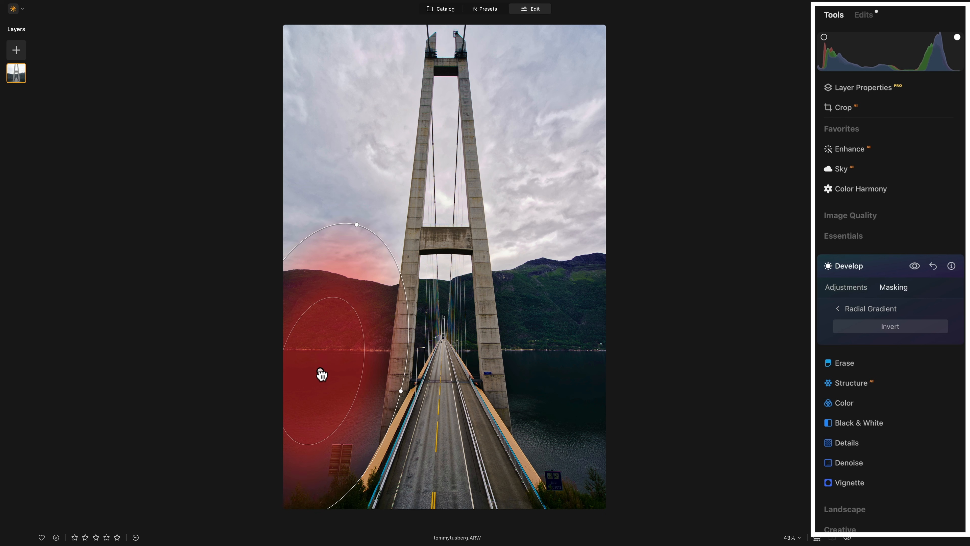
click(865, 309)
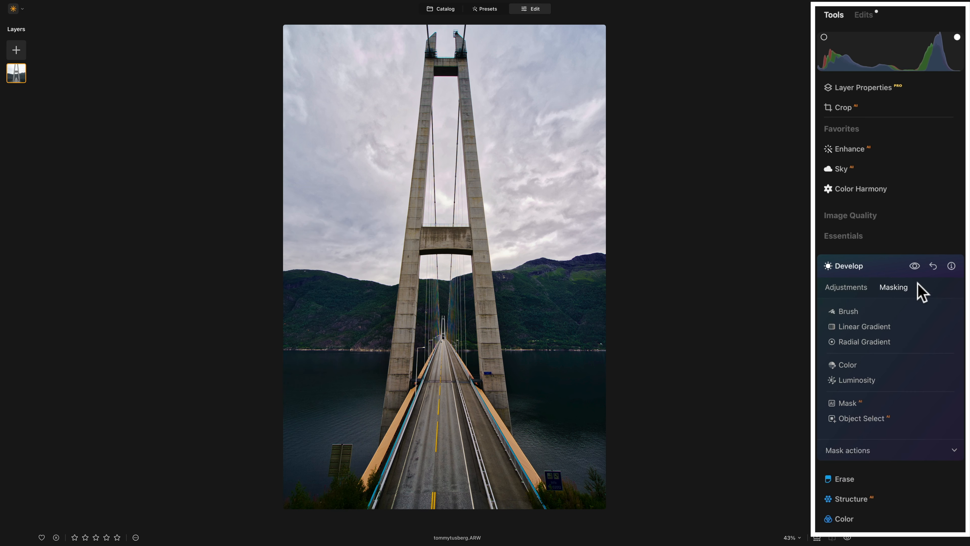
Darken Develop's Exposure to -0.88, then bring up the AI Mask options under Masking.
click(915, 266)
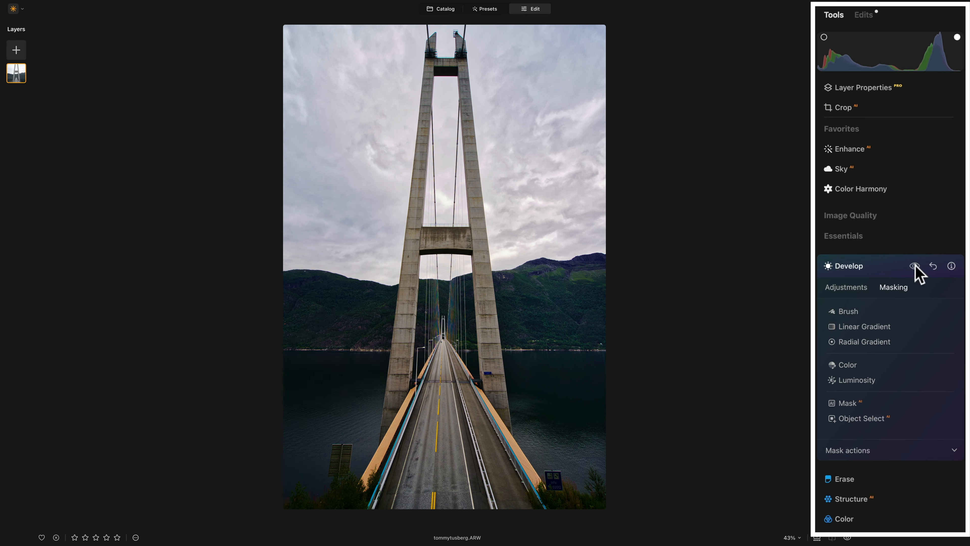
click(915, 266)
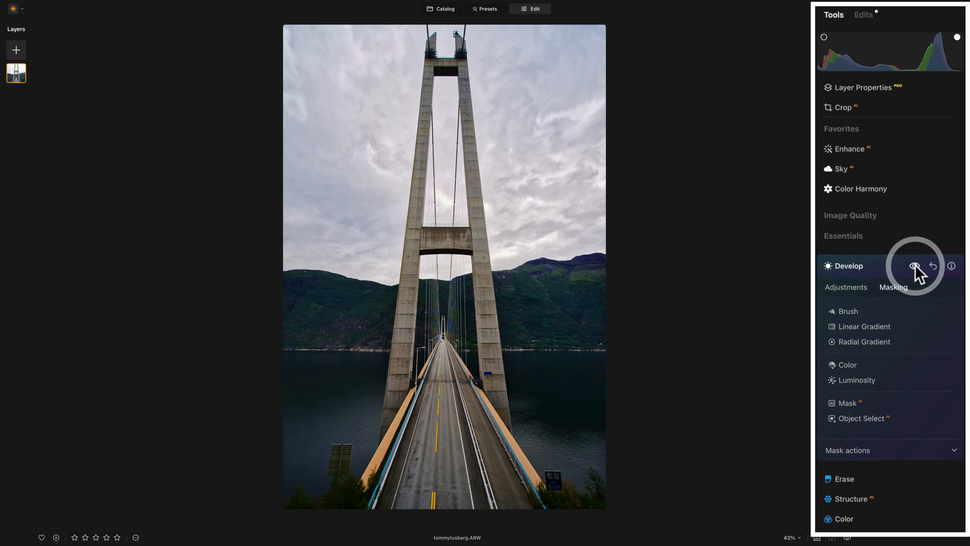
click(863, 418)
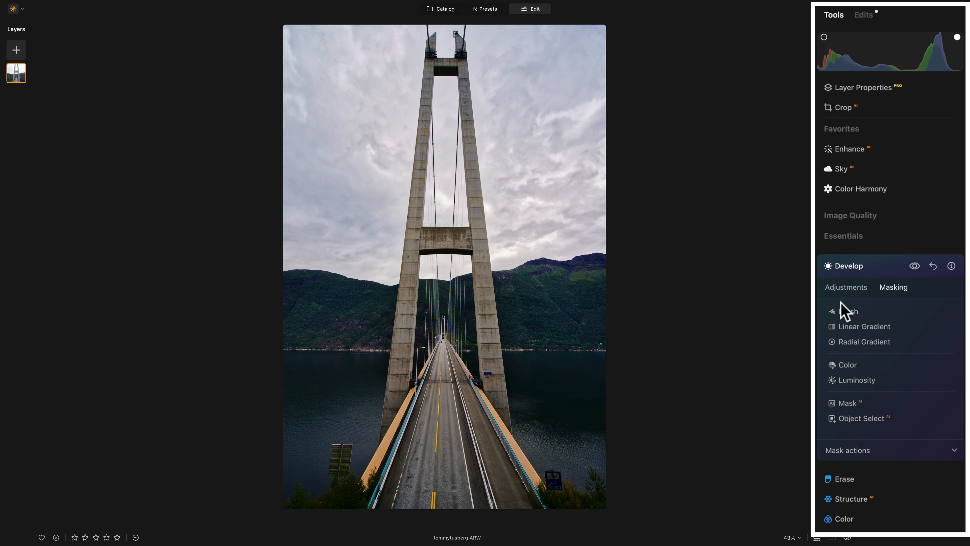
click(863, 272)
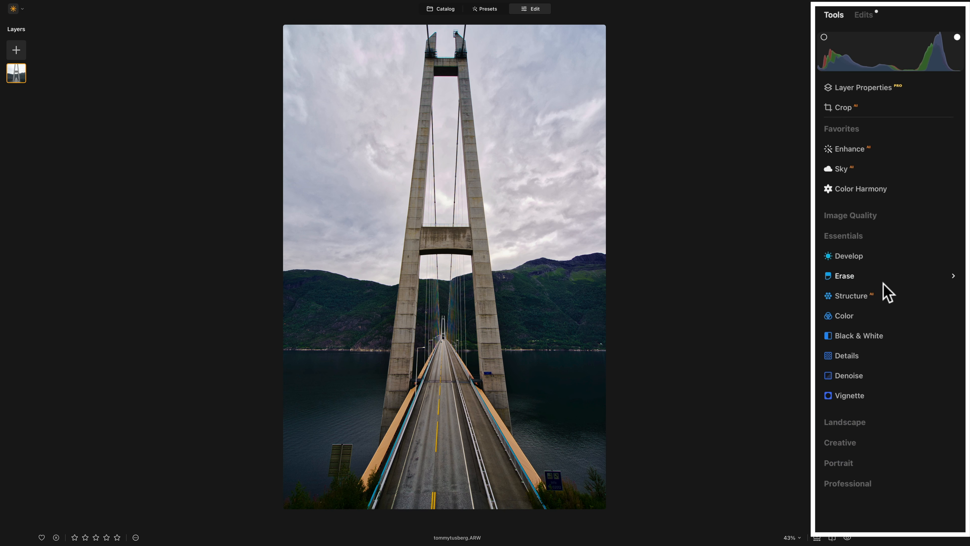
click(866, 257)
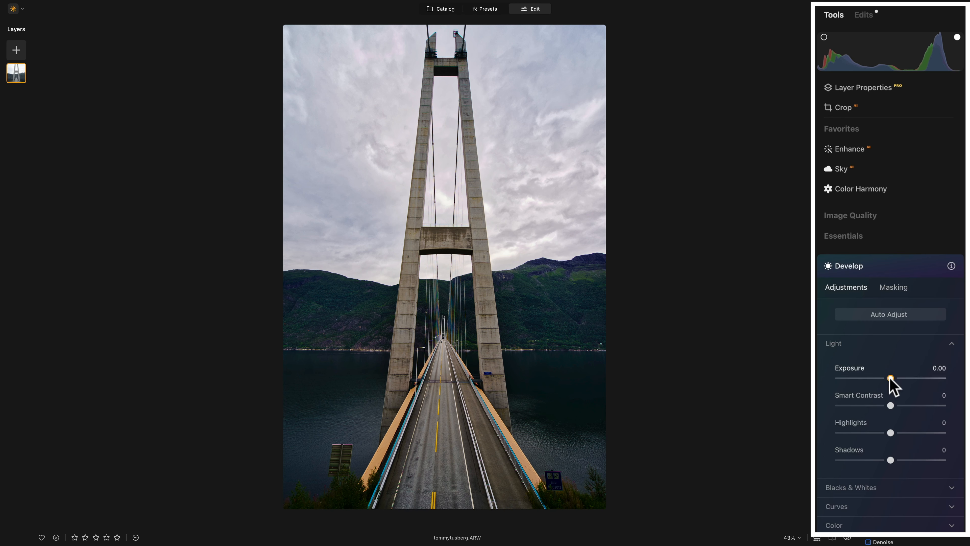
drag(890, 378, 881, 379)
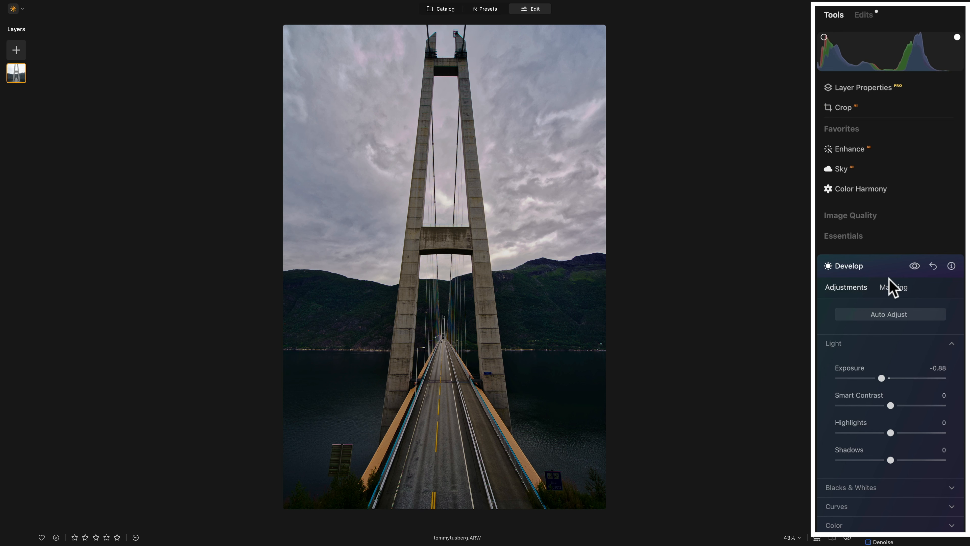
click(892, 286)
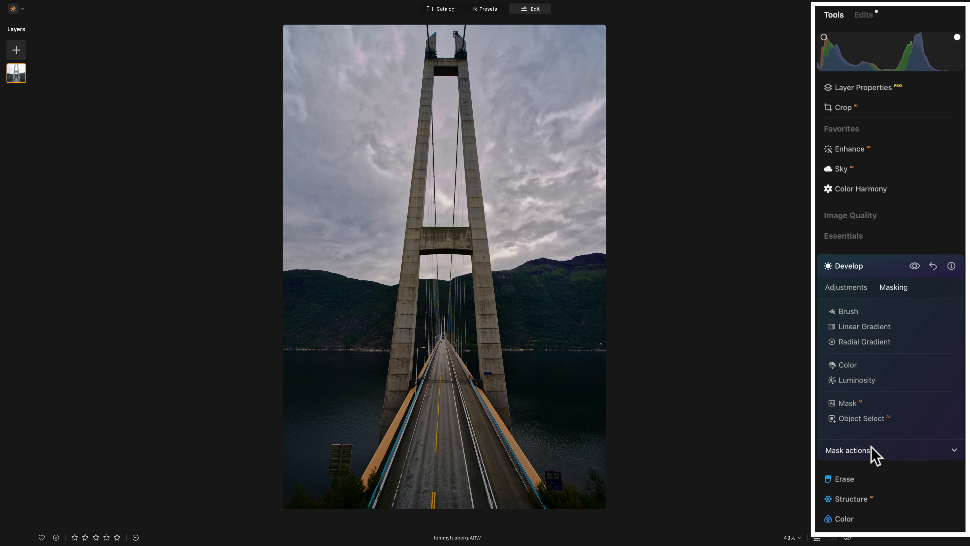
click(851, 403)
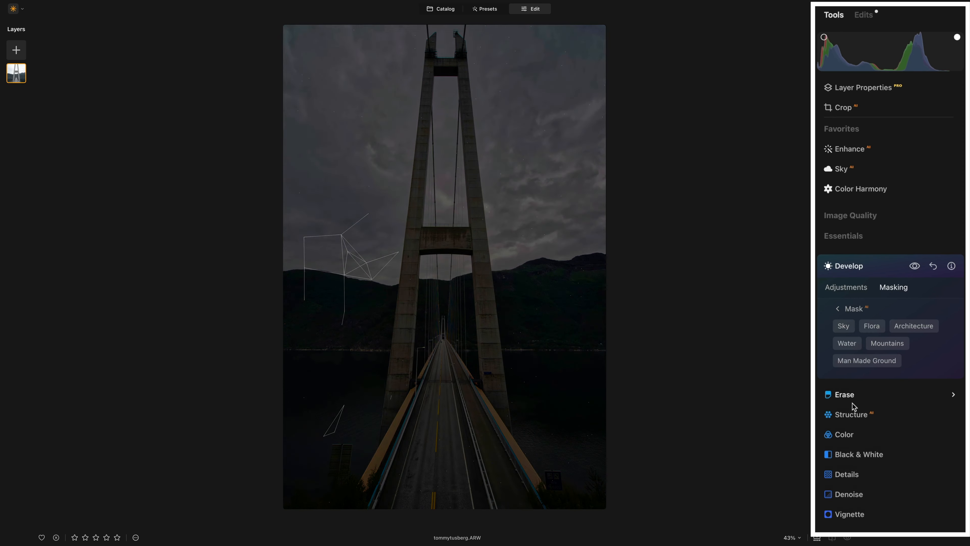
Restrict the darkened exposure to the Sky via the AI mask, compare before/after, and close Develop.
click(841, 323)
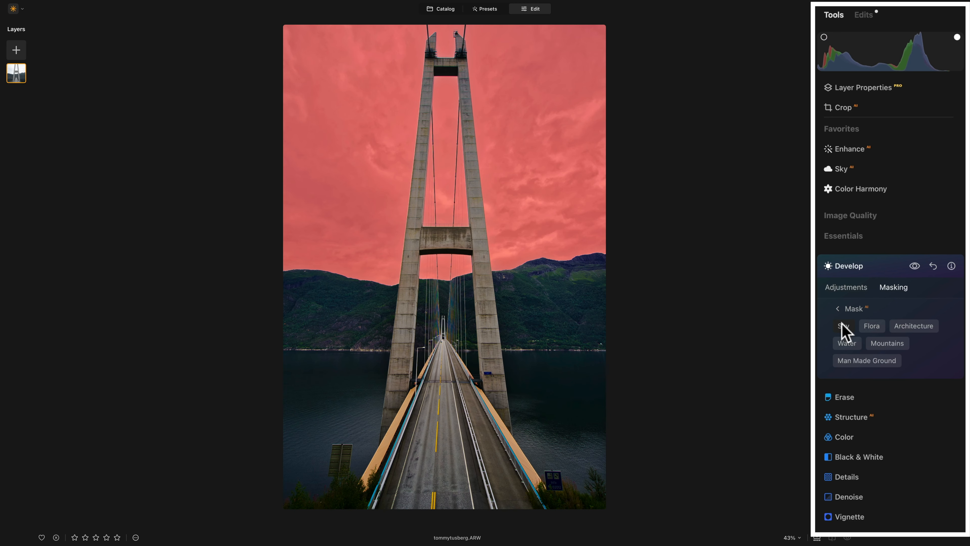
click(837, 308)
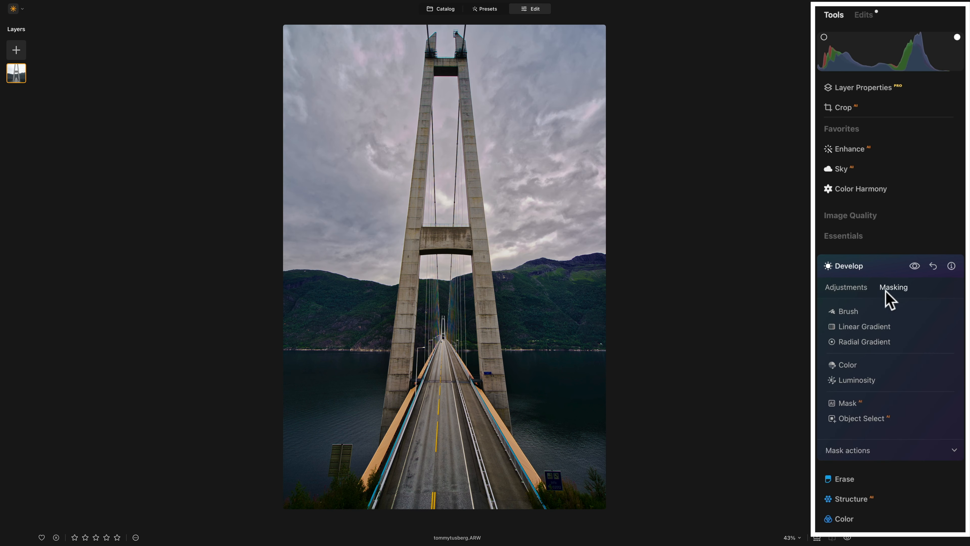
click(913, 265)
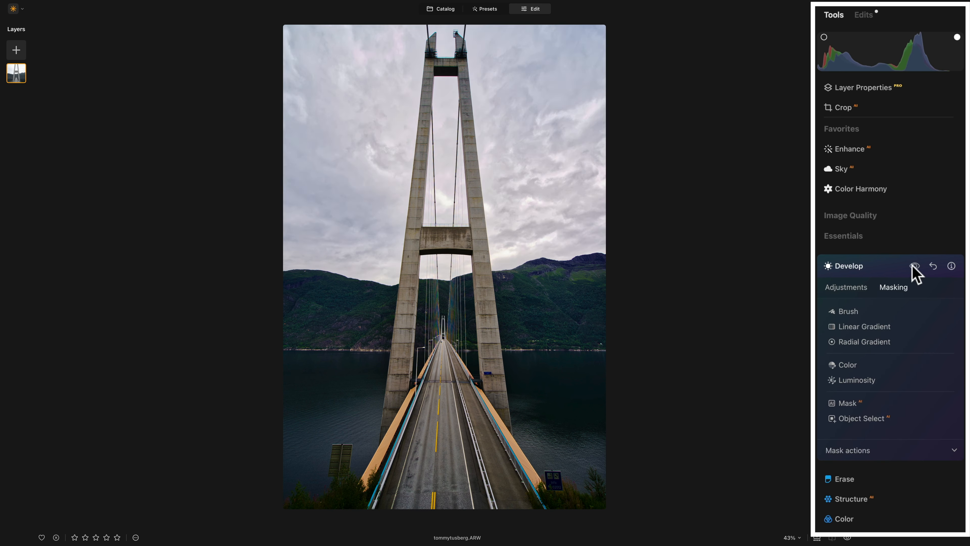
click(914, 267)
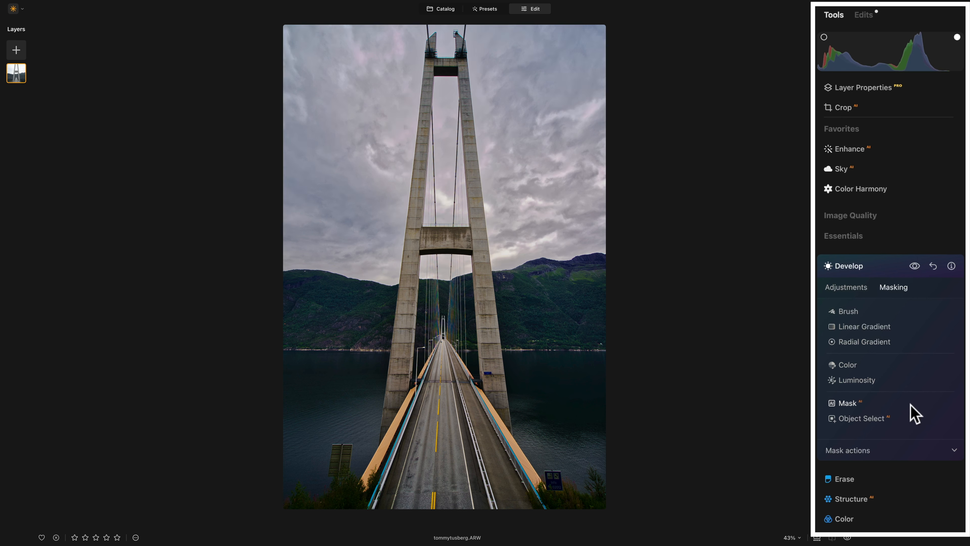
click(884, 264)
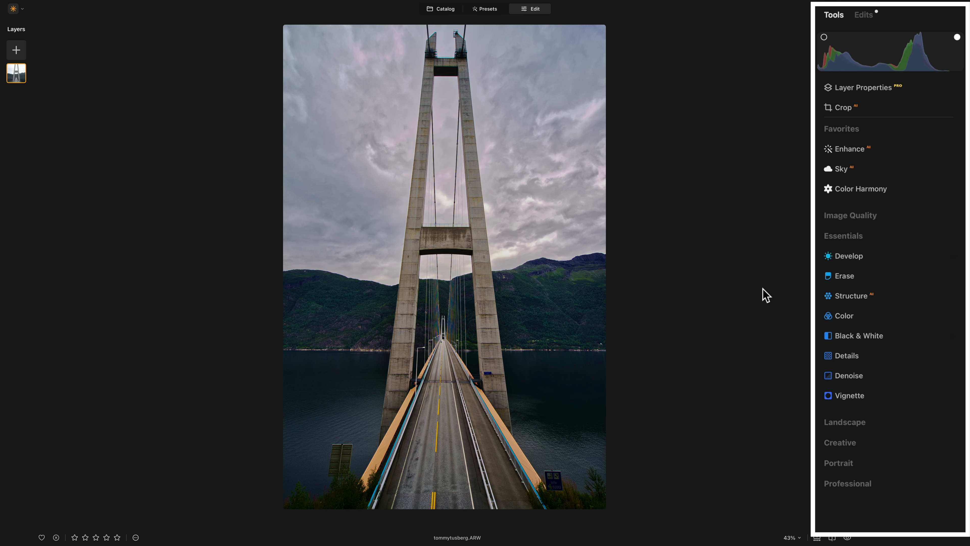
Compare with the original, then lift a midtone point on Develop's tone curve to brighten the photo.
key(backslash)
key(backslash)
click(850, 256)
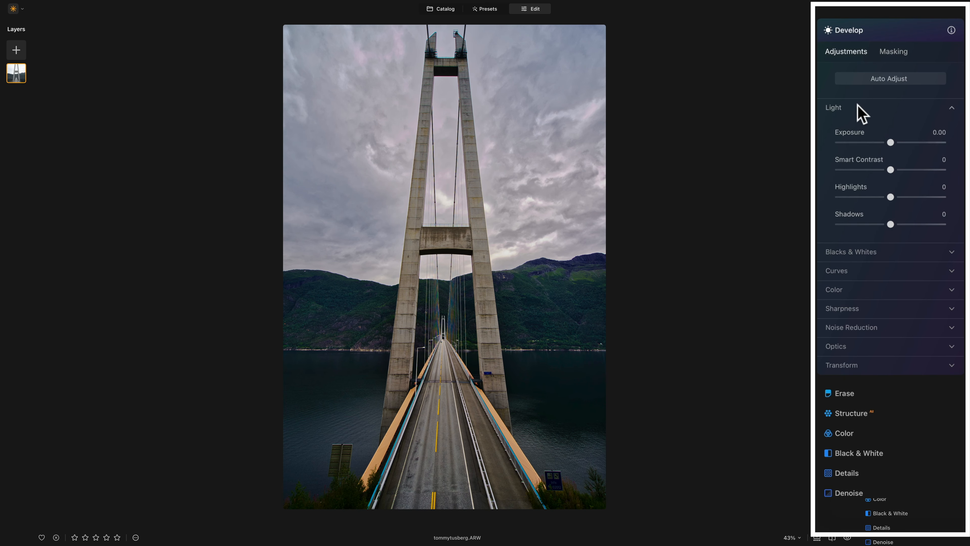
click(858, 108)
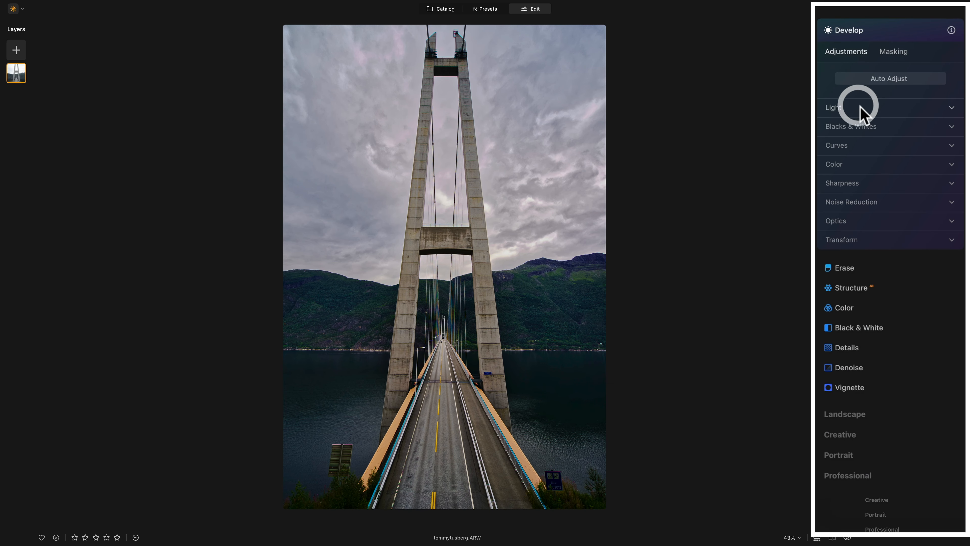
click(847, 147)
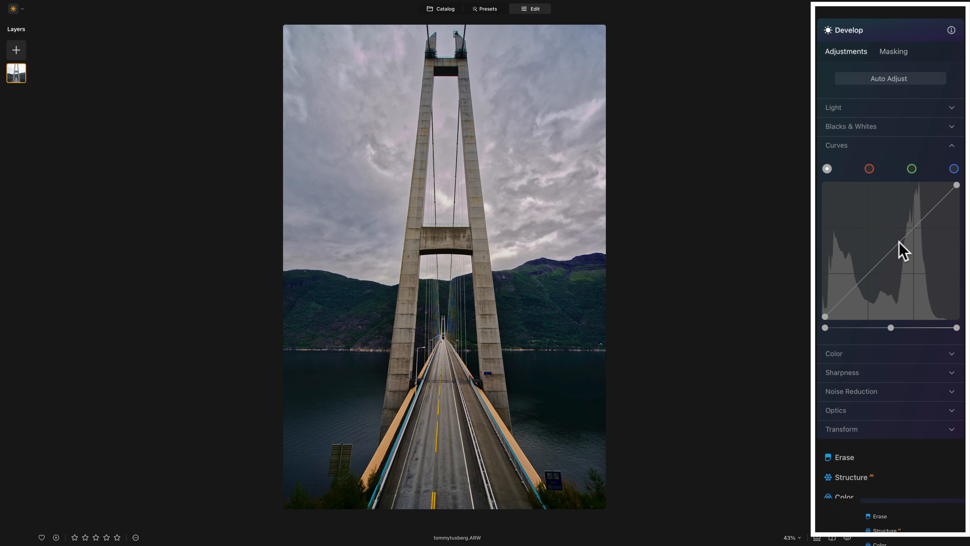
drag(900, 241, 895, 232)
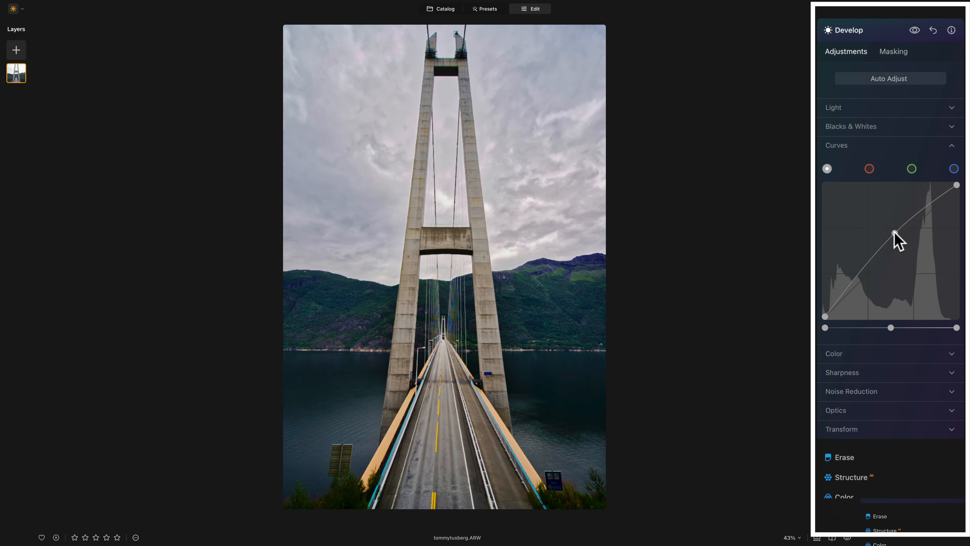